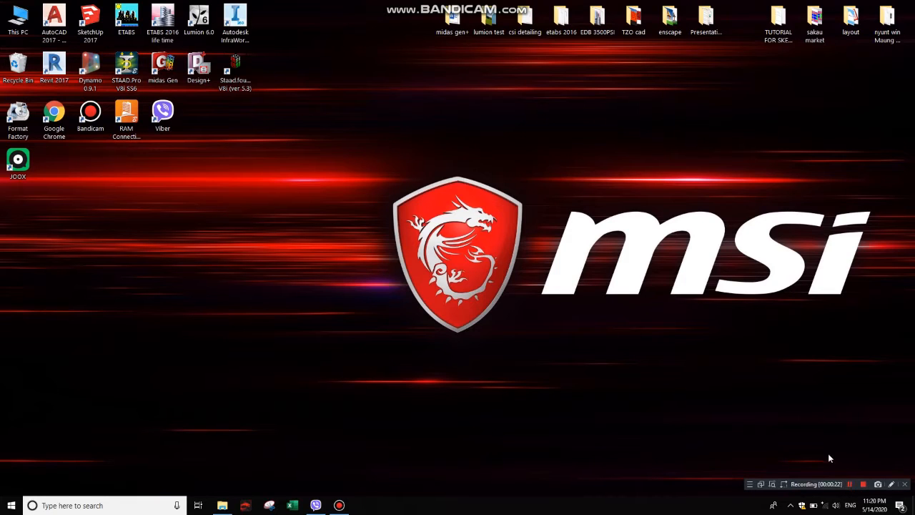
pyautogui.rightClick(388, 105)
pyautogui.click(404, 131)
pyautogui.rightClick(389, 100)
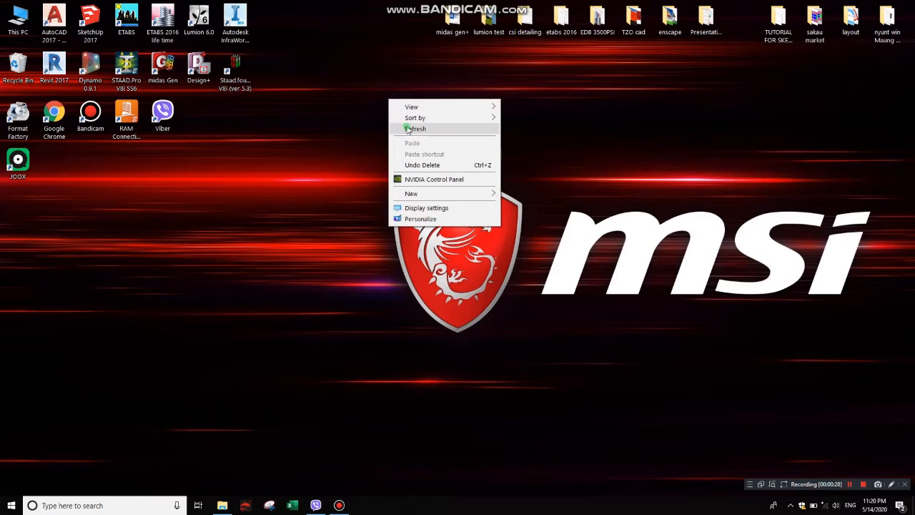
pyautogui.click(408, 129)
pyautogui.rightClick(367, 91)
pyautogui.click(384, 119)
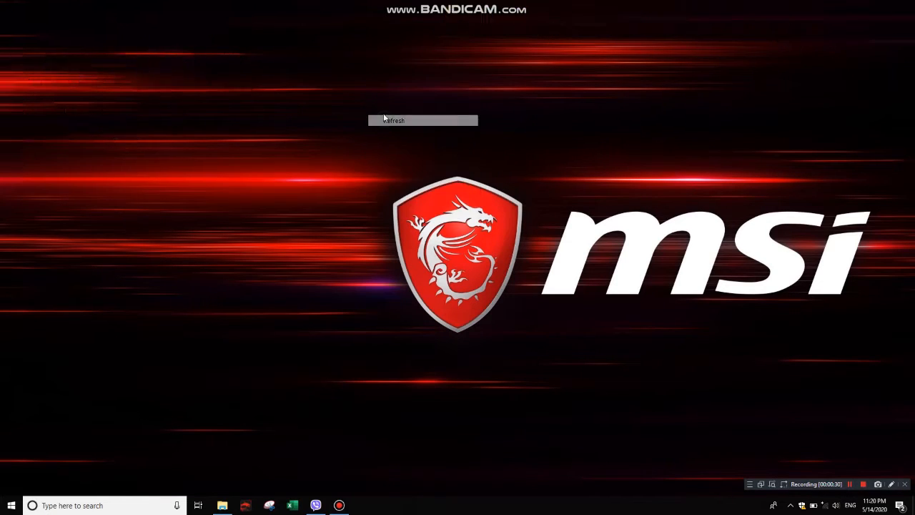
pyautogui.rightClick(369, 91)
pyautogui.click(384, 119)
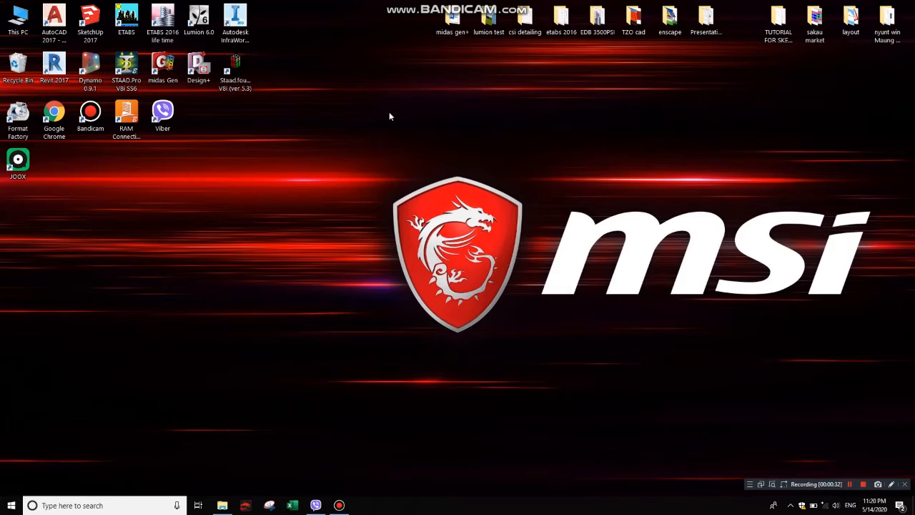
pyautogui.rightClick(370, 92)
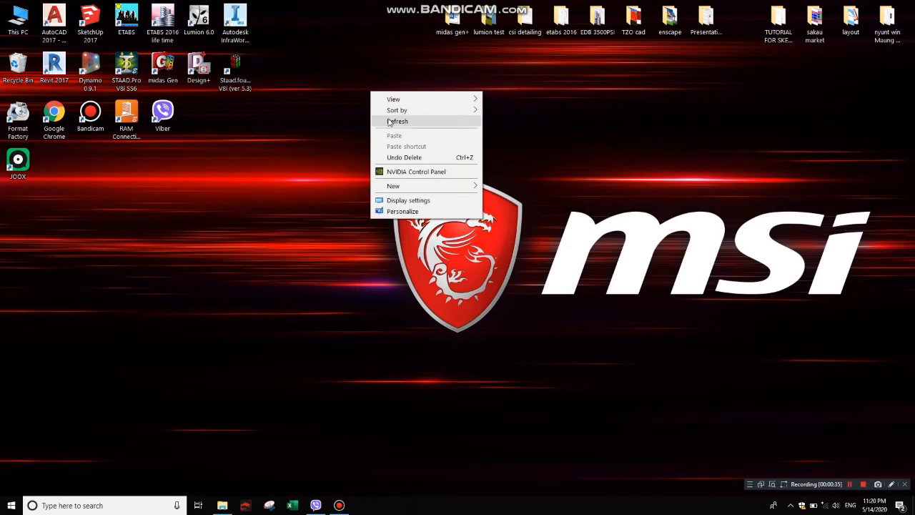
pyautogui.click(387, 120)
pyautogui.rightClick(368, 77)
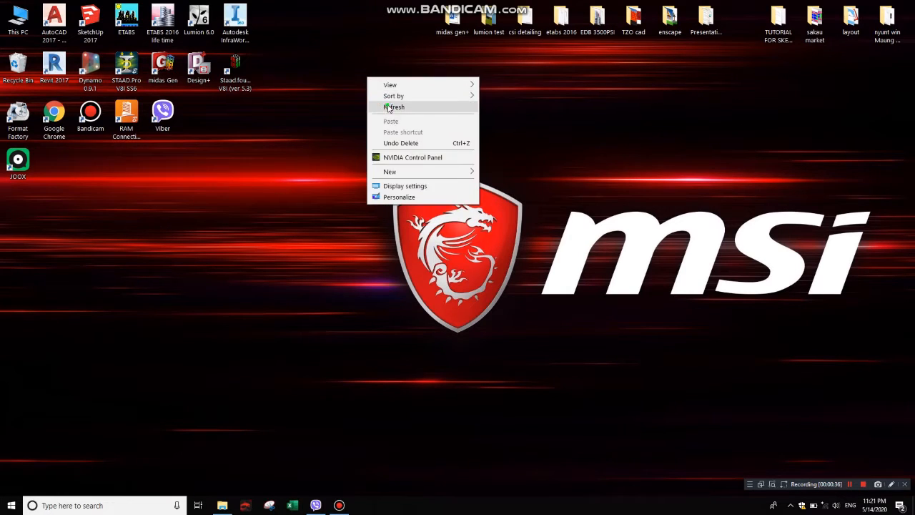
pyautogui.click(386, 106)
pyautogui.rightClick(376, 92)
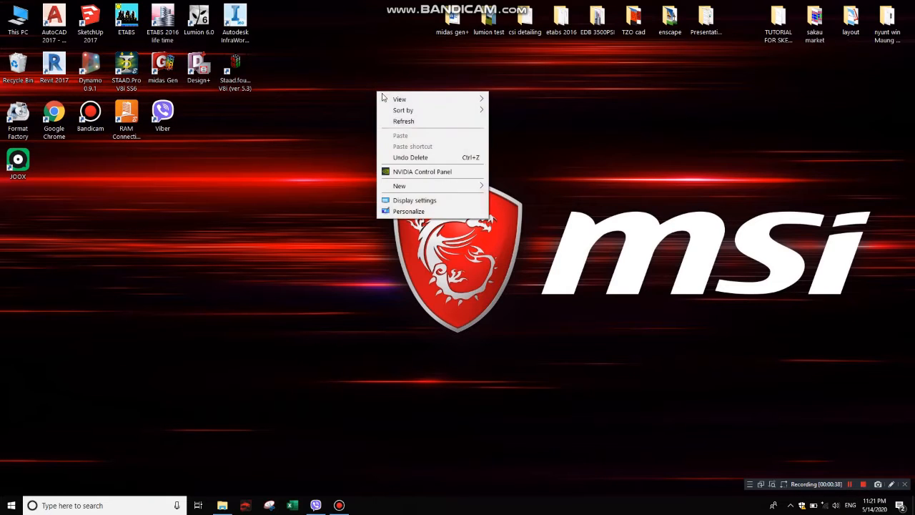
pyautogui.click(393, 121)
pyautogui.rightClick(379, 86)
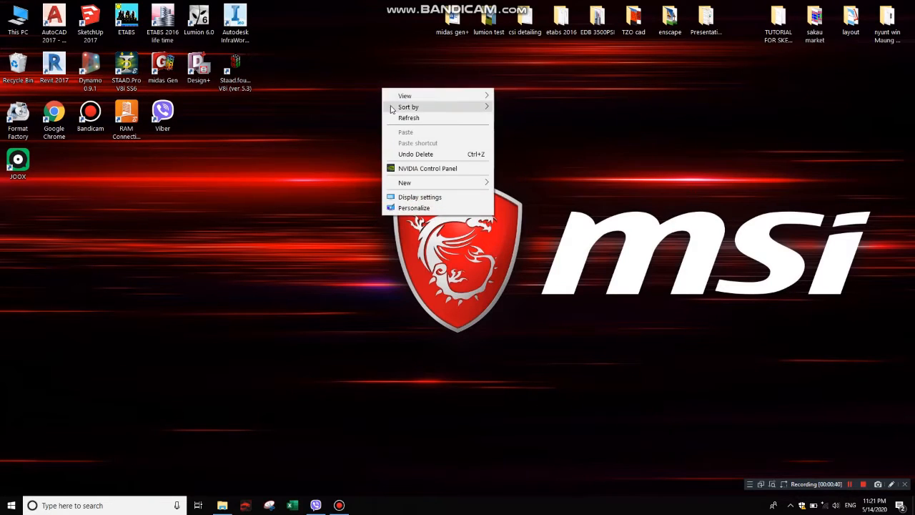
pyautogui.click(393, 118)
pyautogui.rightClick(367, 83)
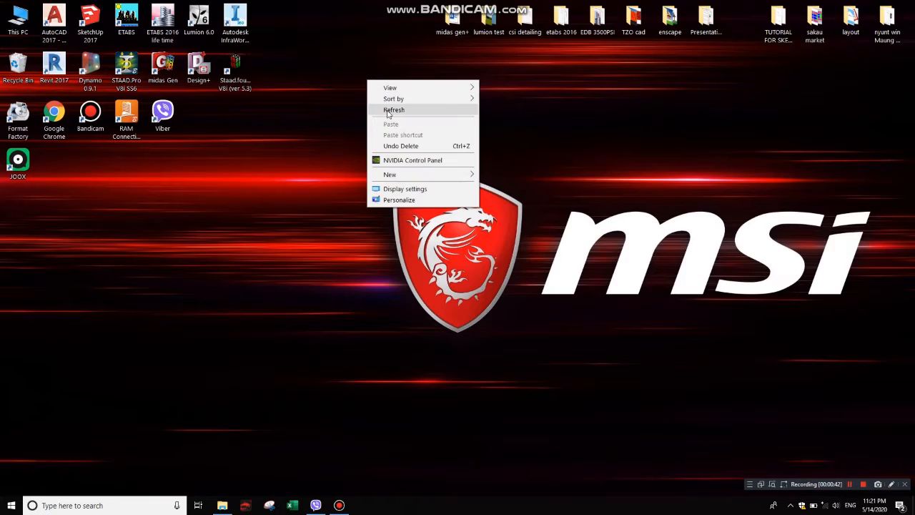
pyautogui.click(387, 108)
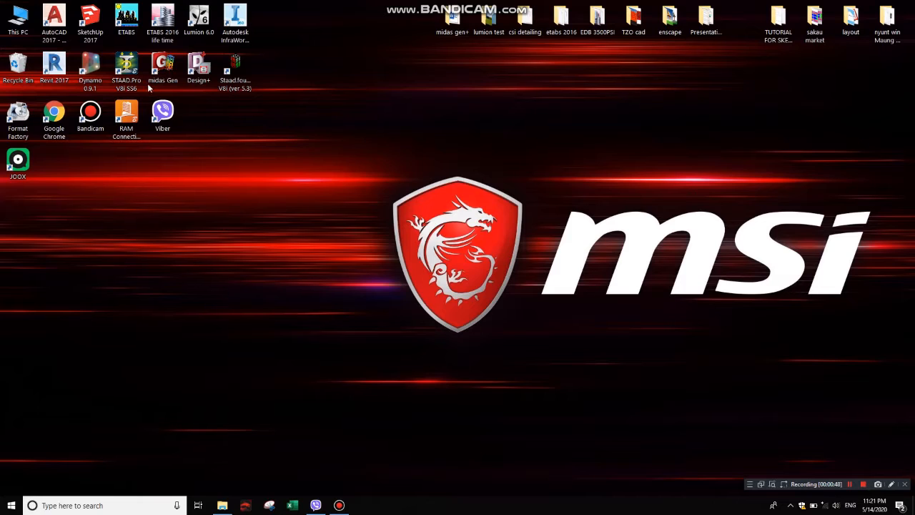
# Step: Launch SketchUp Pro 2017 and start a new model with the default Feet and Inches template
pyautogui.click(90, 23)
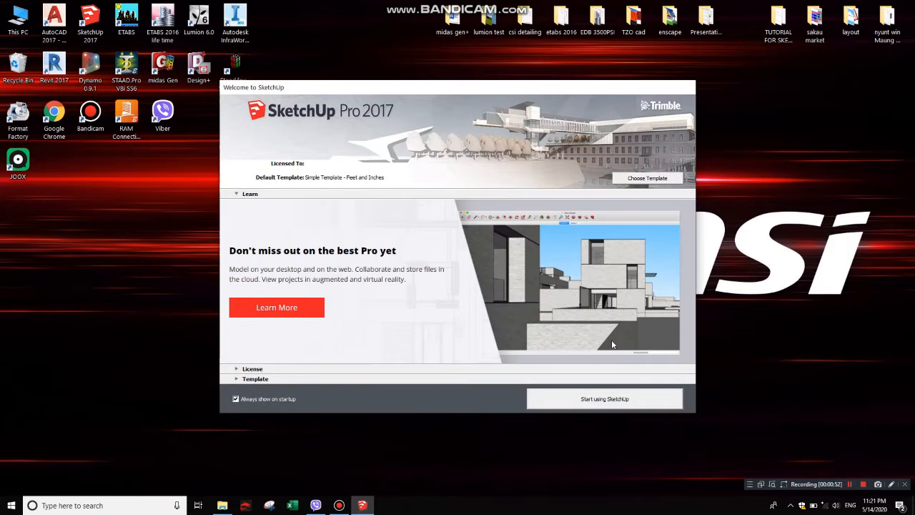
pyautogui.click(615, 397)
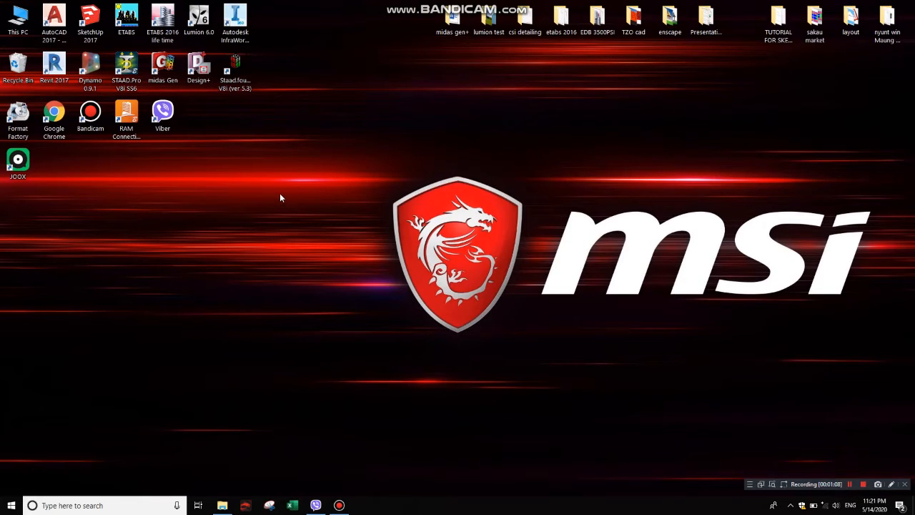
pyautogui.rightClick(370, 123)
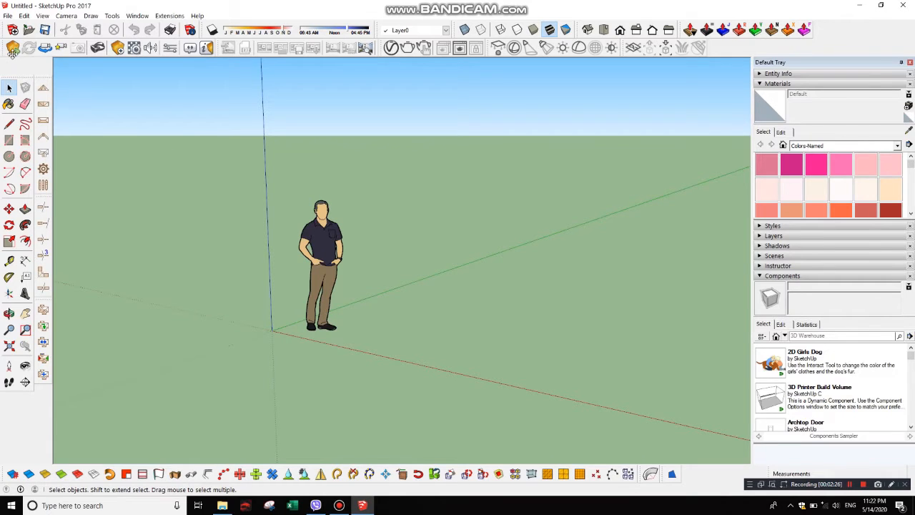
# Step: Float the Enscape and Enscape Capturing toolbars over the viewport, try the VR Headset option, and dock the Enscape toolbar again
pyautogui.moveTo(6, 47); pyautogui.dragTo(179, 136)
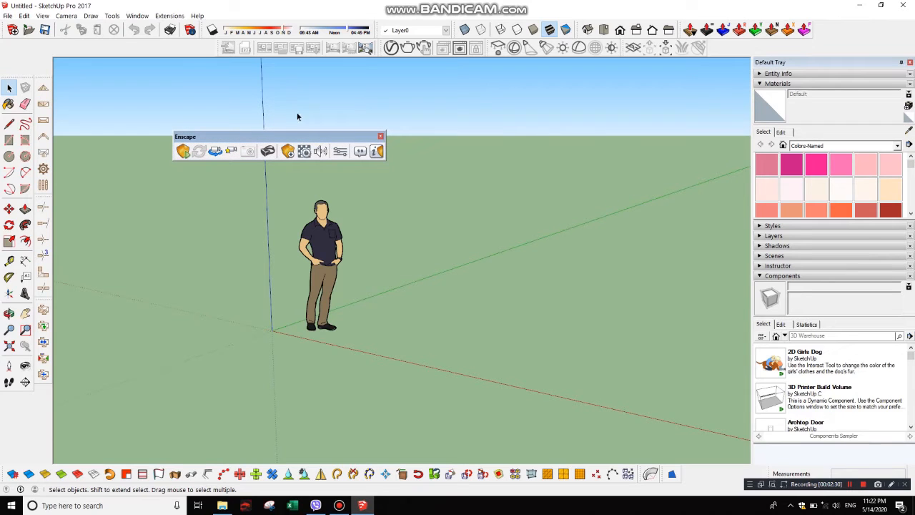
pyautogui.moveTo(217, 45); pyautogui.dragTo(477, 145)
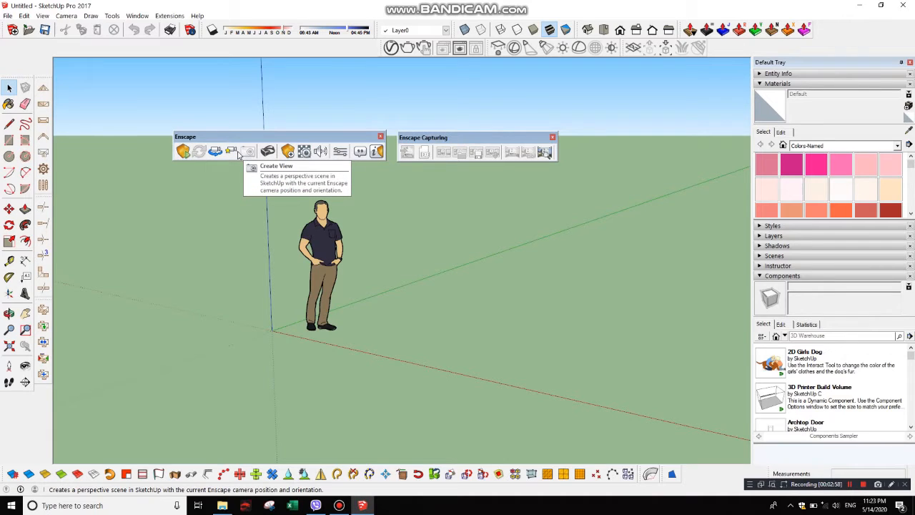
pyautogui.click(270, 153)
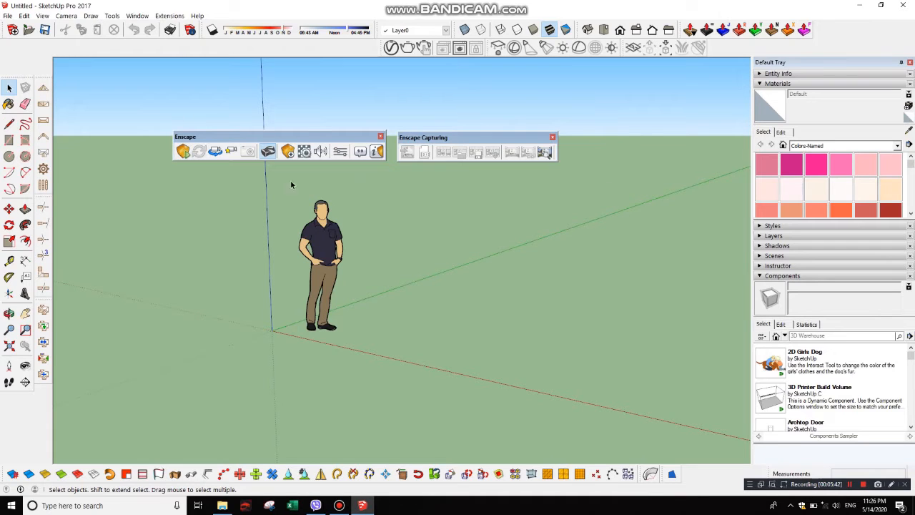
pyautogui.moveTo(210, 137); pyautogui.dragTo(21, 47)
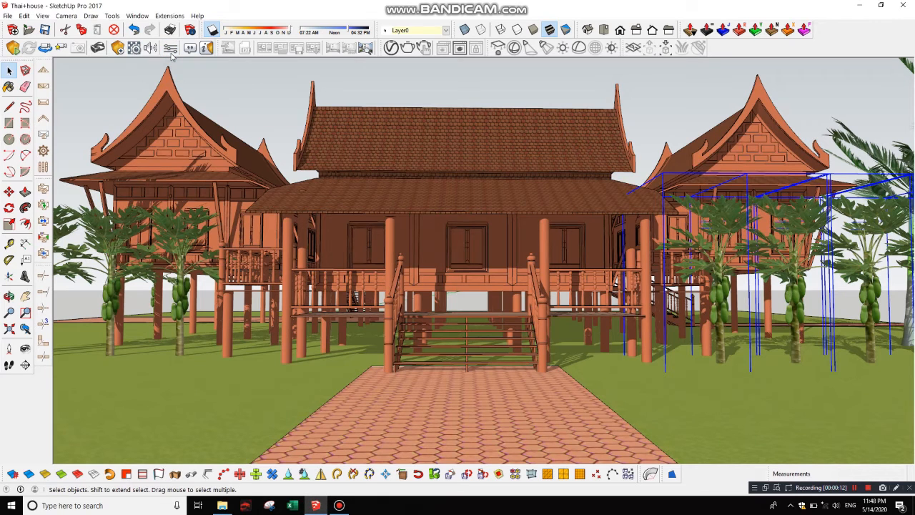
# Step: Open the Enscape settings and raise the exposure brightness to 60%
pyautogui.click(171, 48)
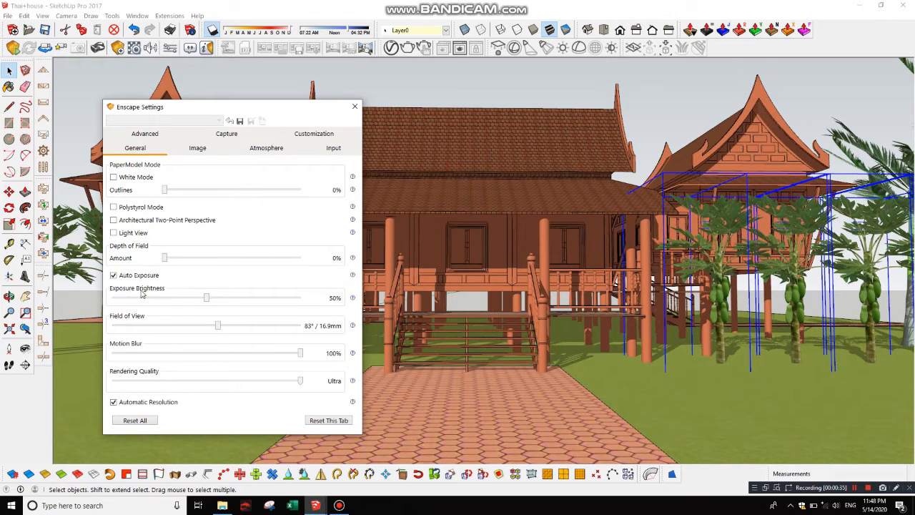
pyautogui.click(226, 301)
pyautogui.click(226, 302)
pyautogui.click(226, 301)
pyautogui.click(226, 301)
pyautogui.click(226, 301)
pyautogui.click(226, 302)
pyautogui.click(226, 301)
pyautogui.click(226, 302)
# Step: Toggle Auto Contrast in the Enscape image settings
pyautogui.click(199, 150)
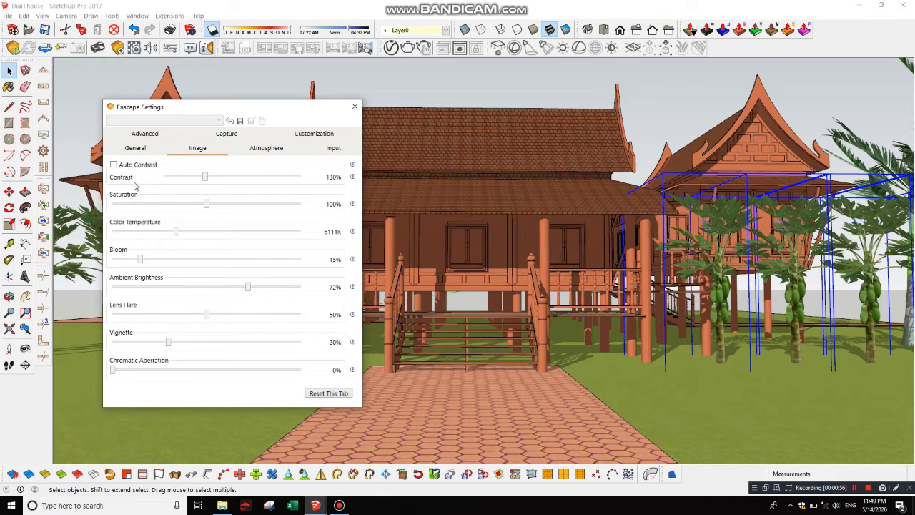
pyautogui.click(112, 164)
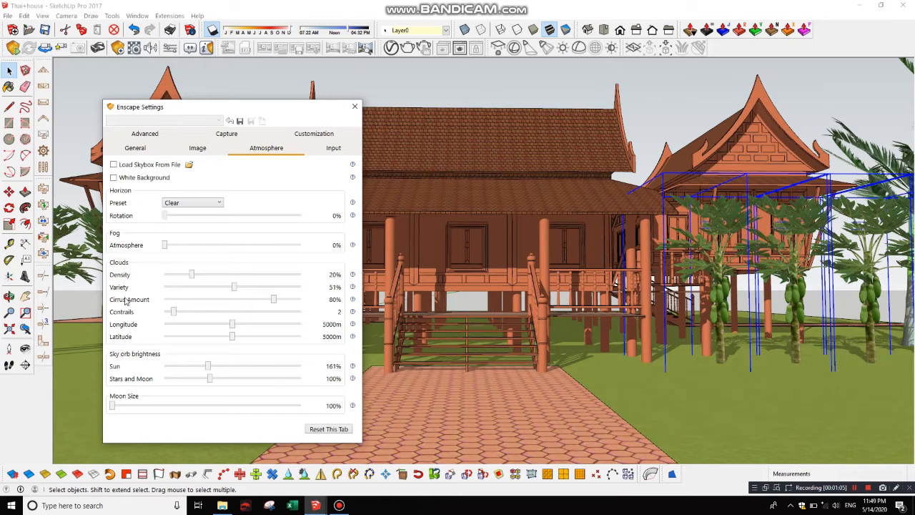
# Step: In the atmosphere settings, check the horizon presets and set cloud density to 32% and cirrus amount to 73%
pyautogui.click(211, 204)
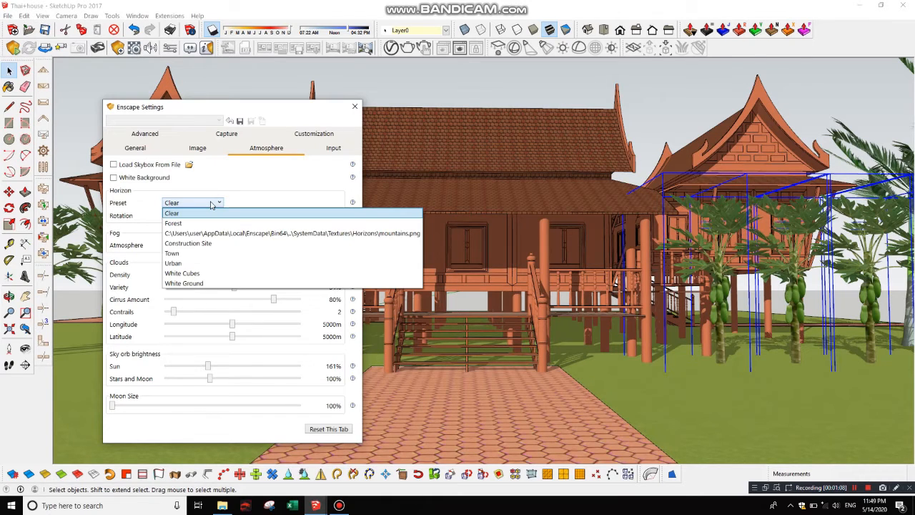
pyautogui.click(212, 204)
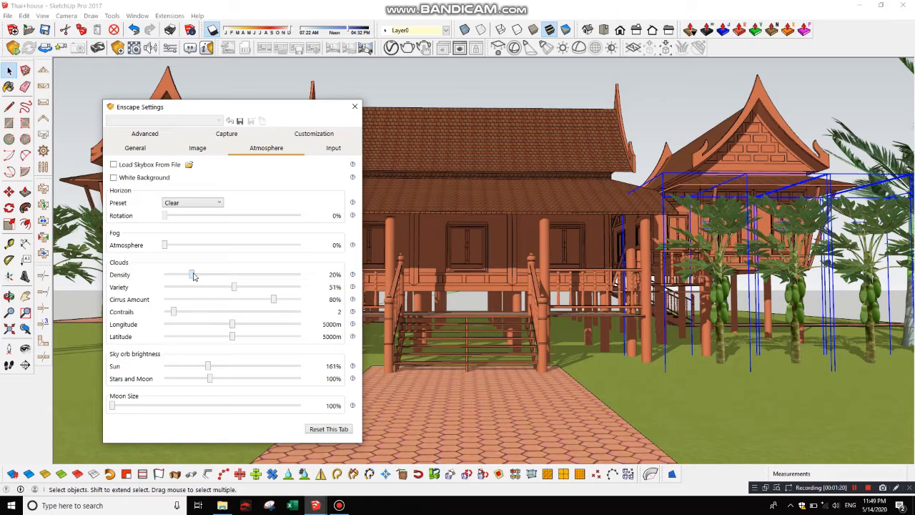
pyautogui.moveTo(193, 276); pyautogui.dragTo(209, 276)
pyautogui.moveTo(273, 300); pyautogui.dragTo(263, 300)
# Step: Review the available capture resolutions in the Enscape settings, keeping 4k selected
pyautogui.click(231, 136)
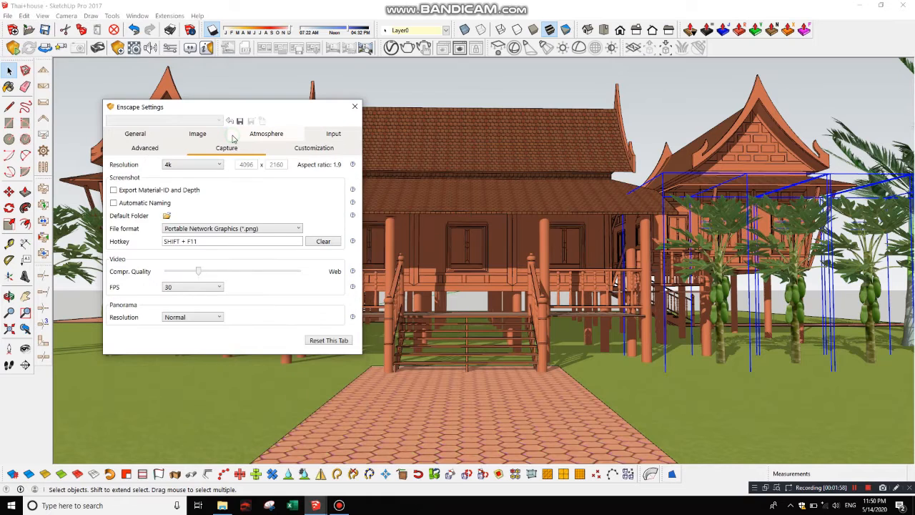
pyautogui.click(209, 166)
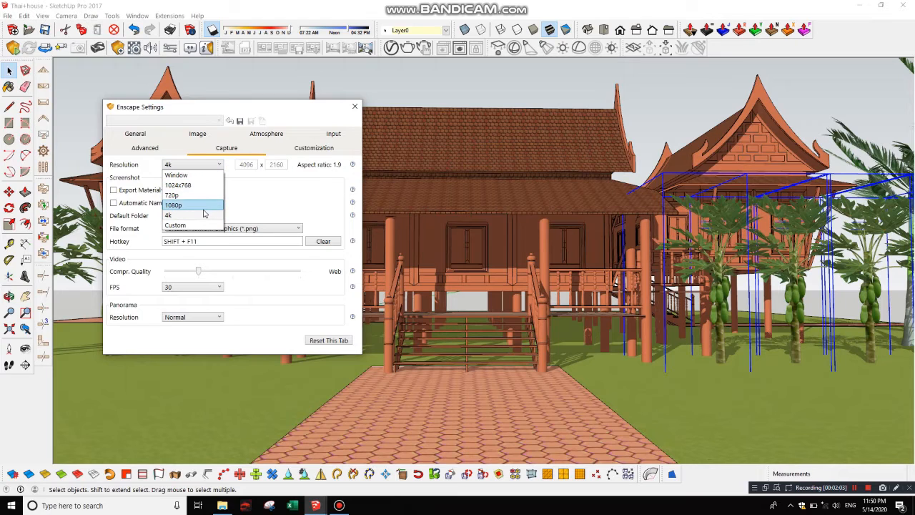
pyautogui.click(213, 165)
pyautogui.click(213, 166)
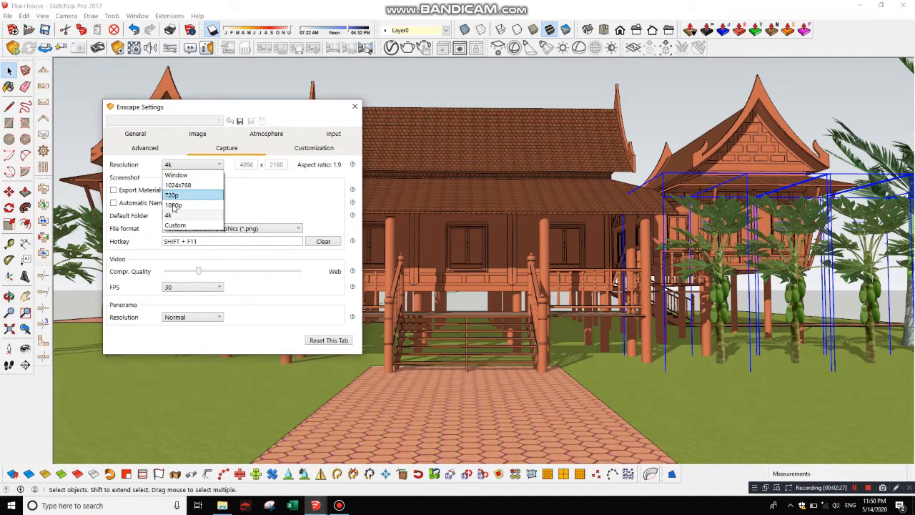
pyautogui.click(276, 198)
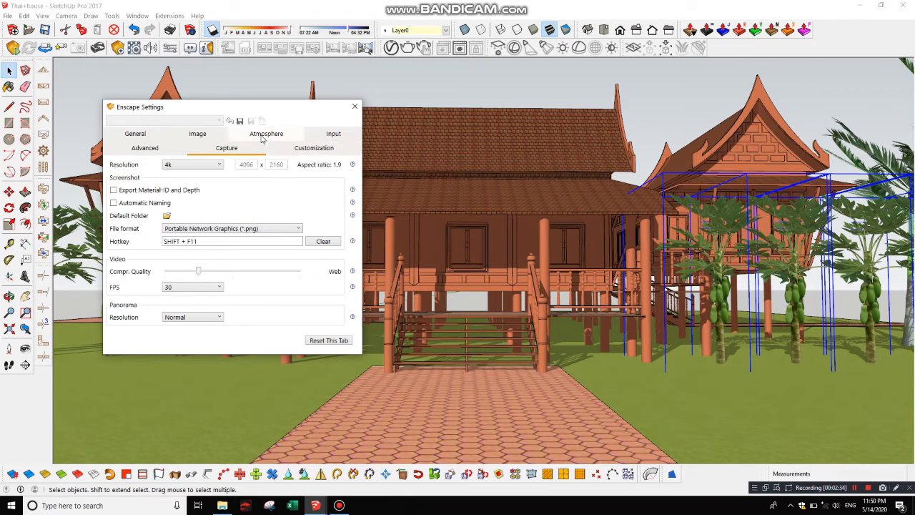
# Step: Review the customization options and the advanced stereo mode choices, and inspect the lawn in front of the house
pyautogui.click(300, 151)
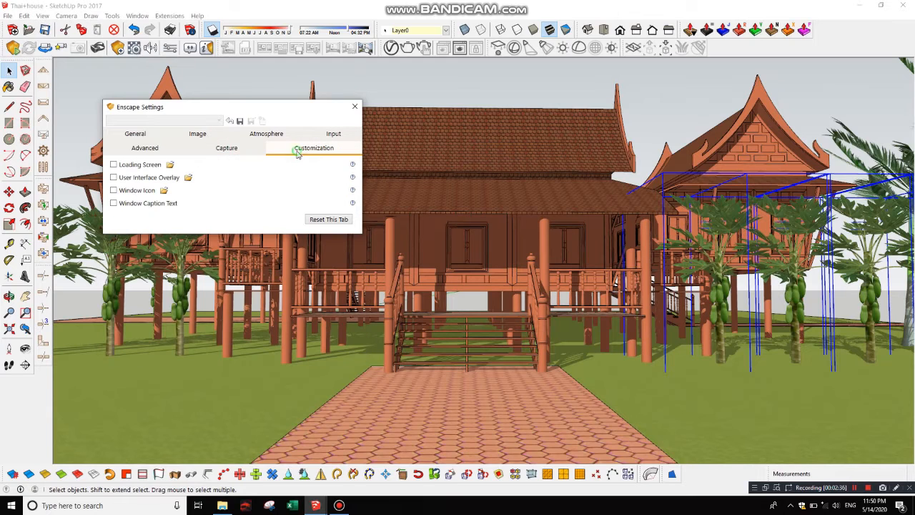
pyautogui.click(160, 151)
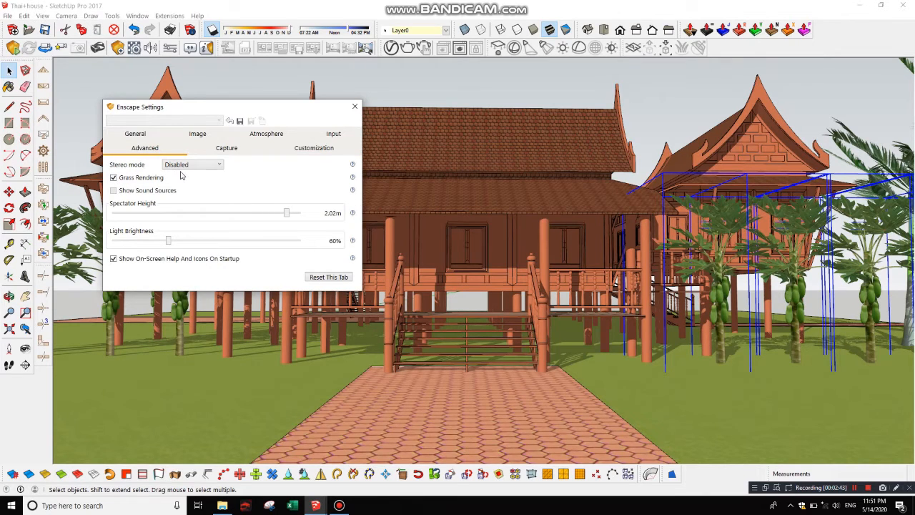
pyautogui.click(206, 166)
pyautogui.click(207, 169)
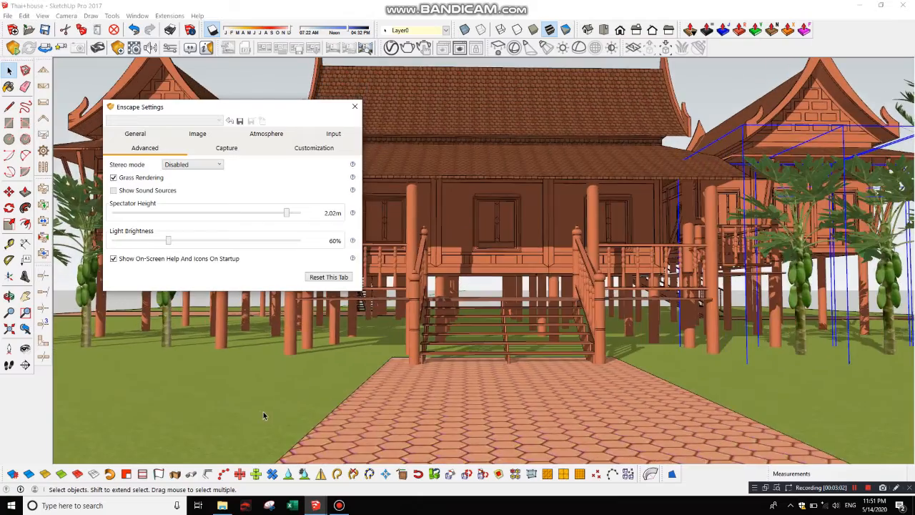
pyautogui.scroll(5, 263, 415)
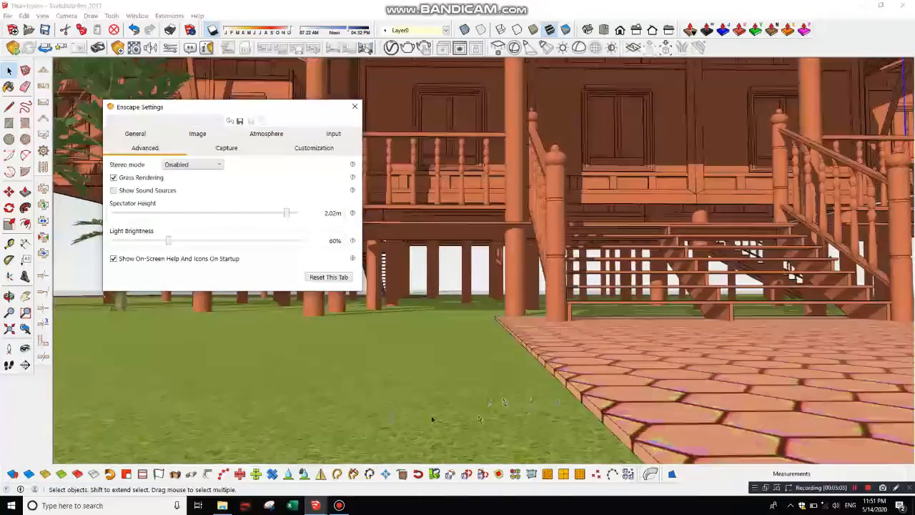
pyautogui.scroll(4, 390, 415)
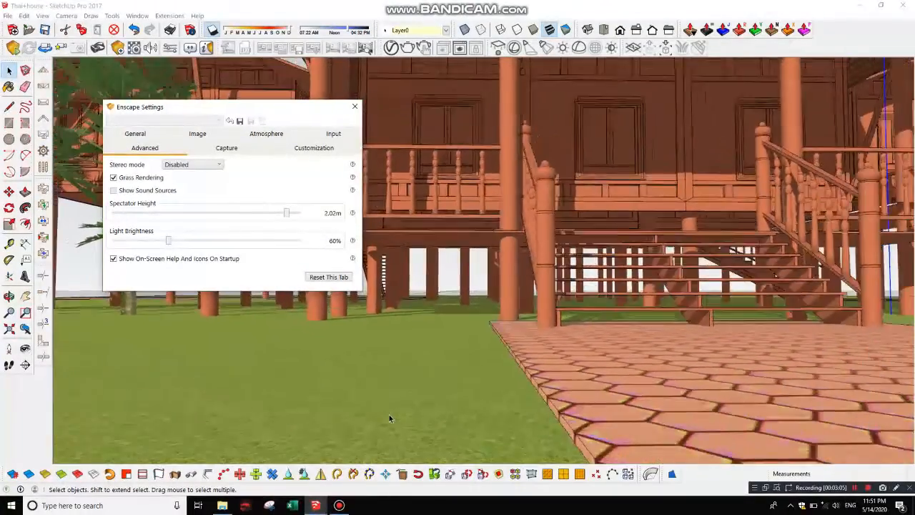
pyautogui.scroll(-8, 389, 418)
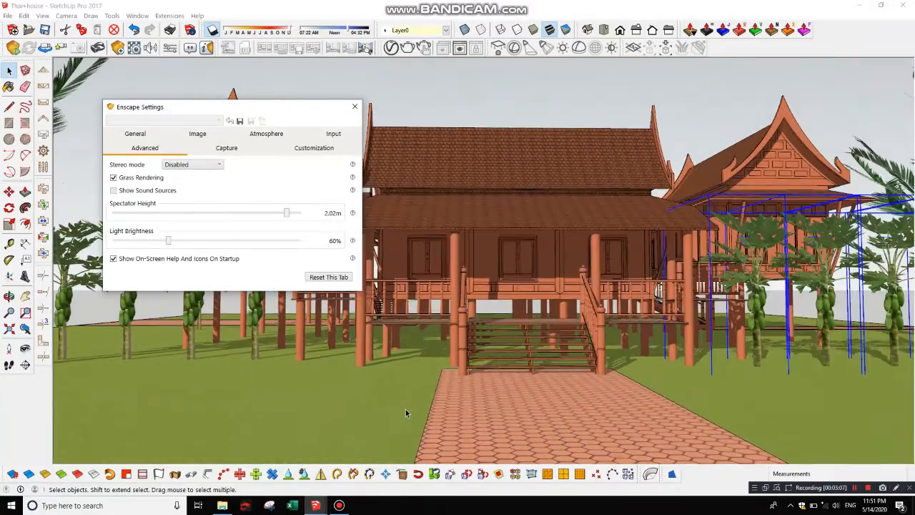
pyautogui.scroll(-1, 283, 388)
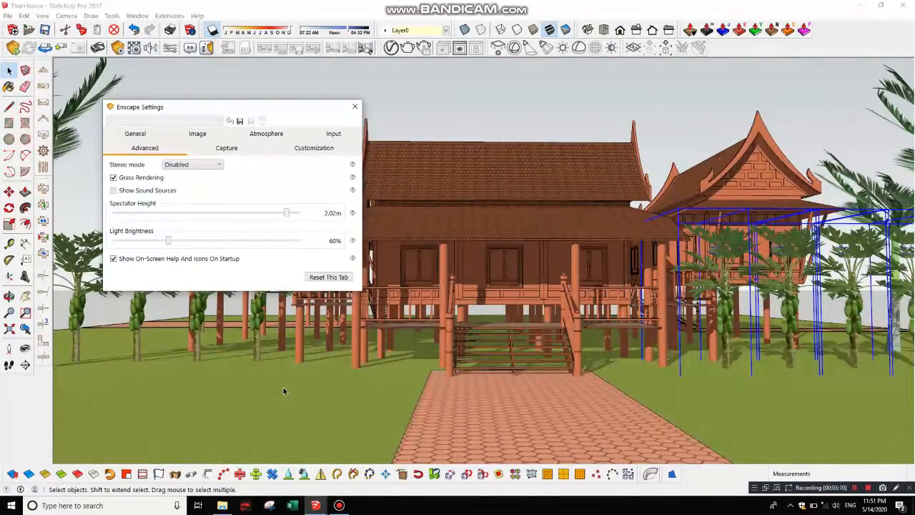
pyautogui.scroll(-1, 283, 388)
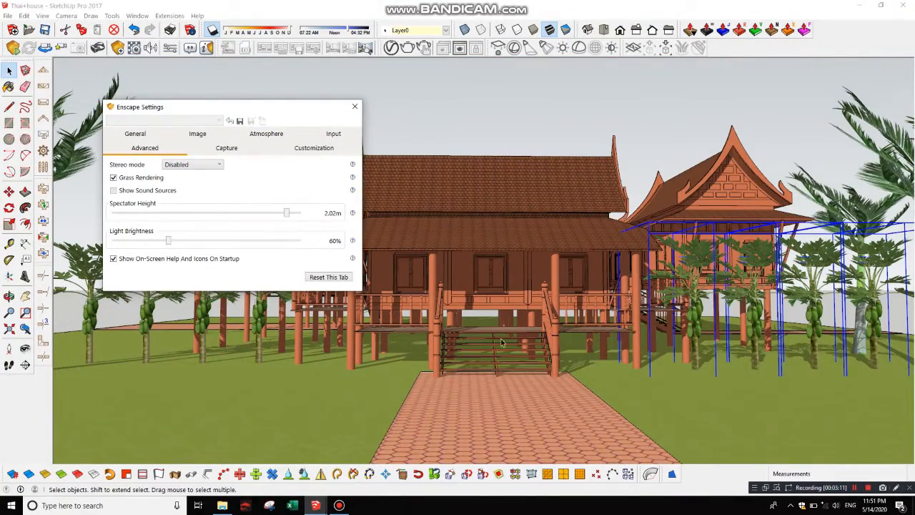
# Step: Check the general rendering settings once more and close the Enscape settings
pyautogui.scroll(1, 593, 346)
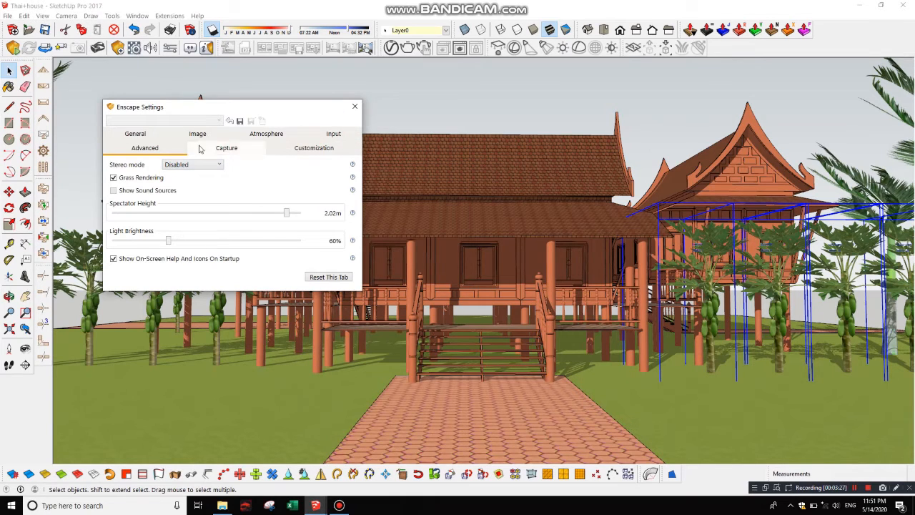
pyautogui.click(137, 135)
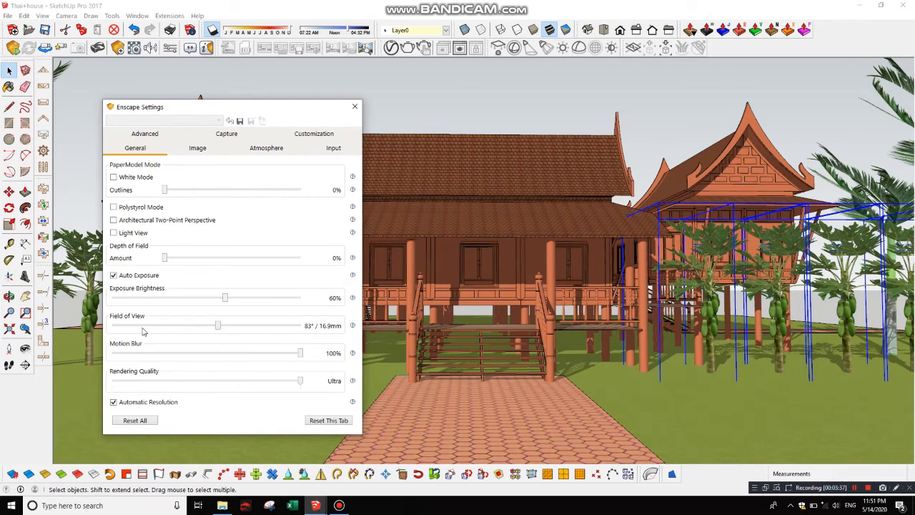
pyautogui.click(355, 106)
# Step: Frame the whole front facade of the Thai house and start Enscape in a separate window
pyautogui.scroll(-1, 369, 306)
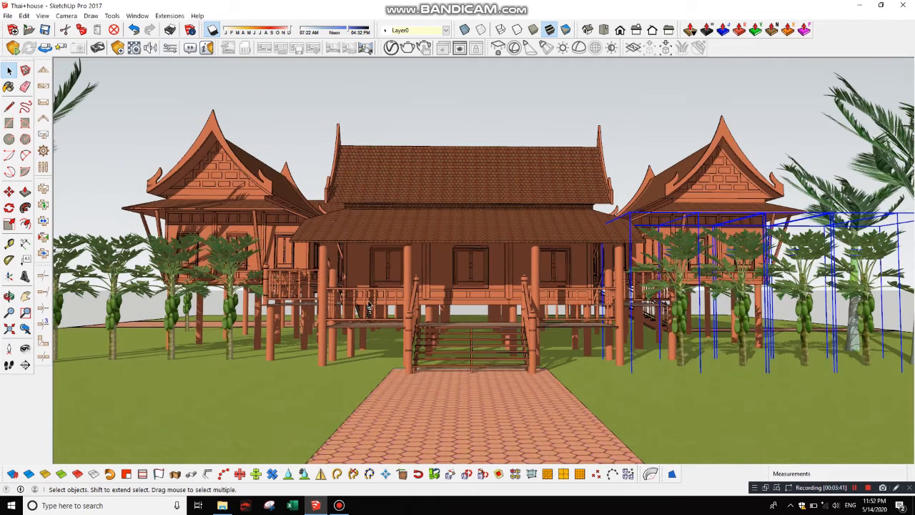
pyautogui.scroll(-1, 532, 265)
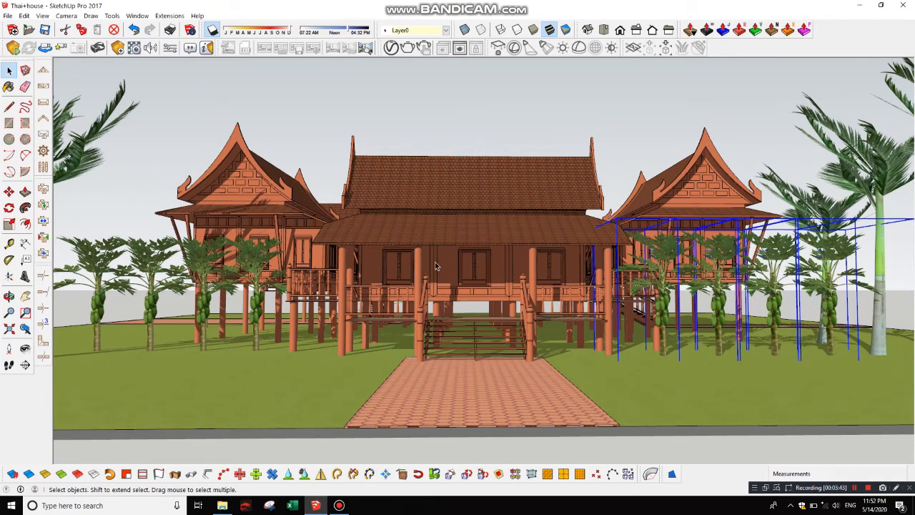
pyautogui.scroll(1, 436, 263)
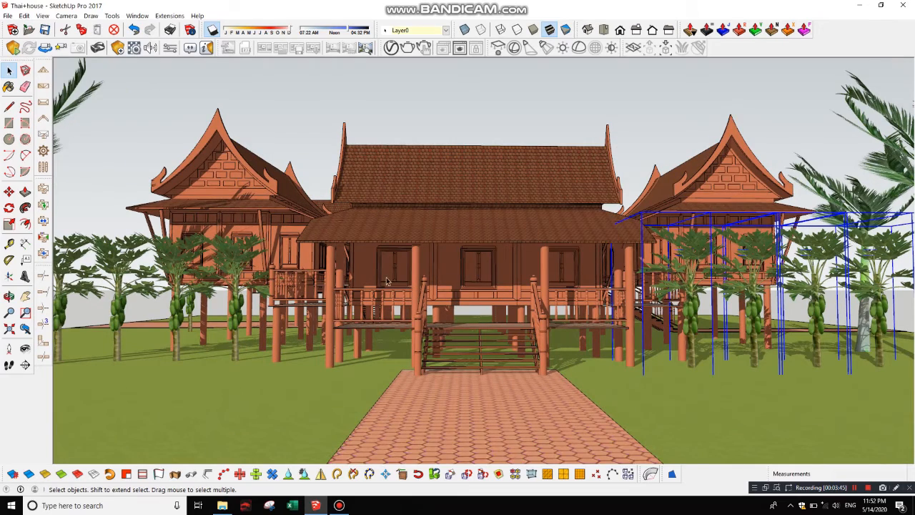
pyautogui.moveTo(499, 320); pyautogui.dragTo(486, 315, button='middle')
pyautogui.scroll(1, 451, 290)
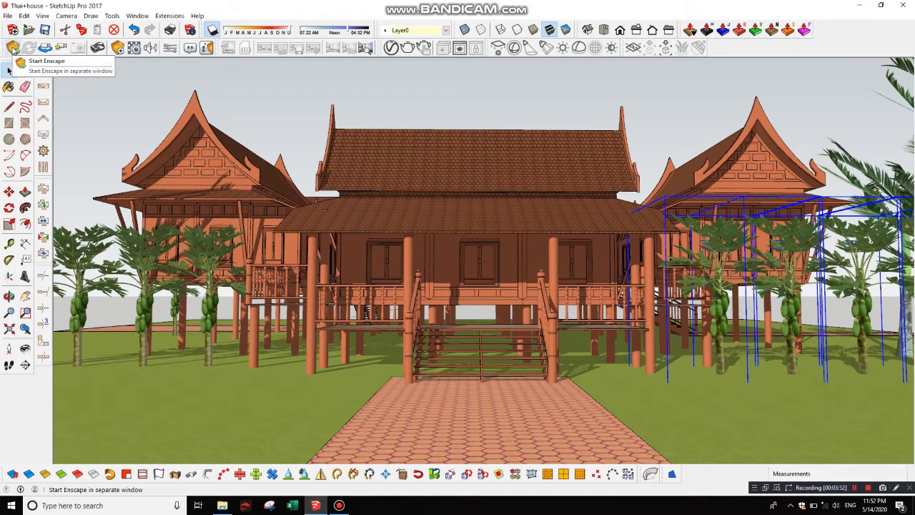
pyautogui.click(13, 48)
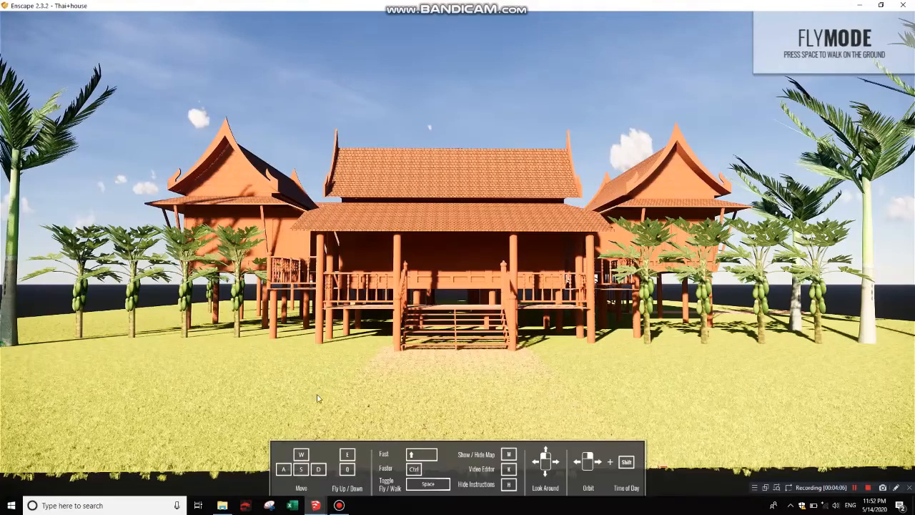
# Step: Fly towards the front stairs and back past the lawn's edge to examine the rendered house front
pyautogui.press('w')
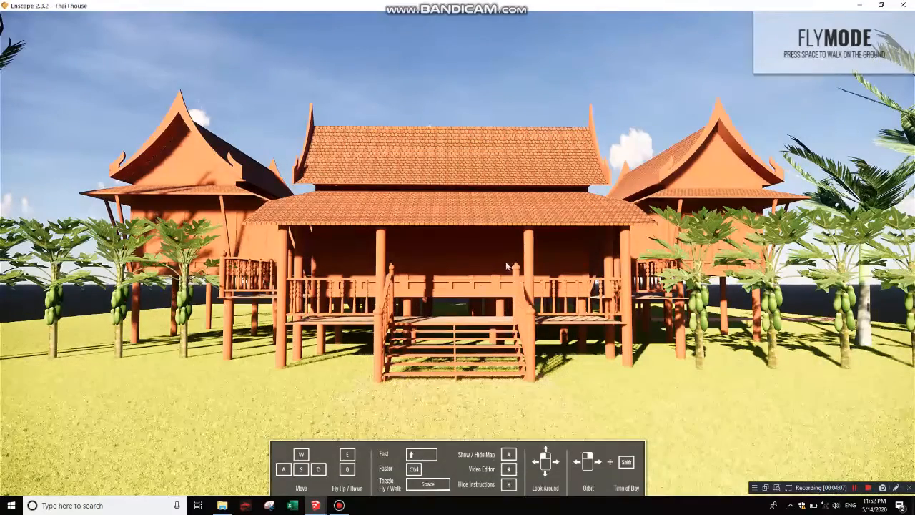
pyautogui.press('w')
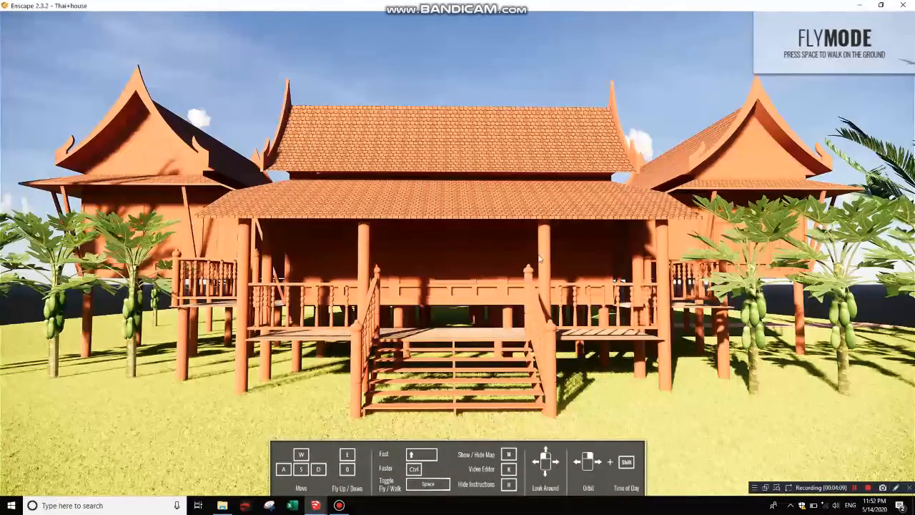
pyautogui.press('s')
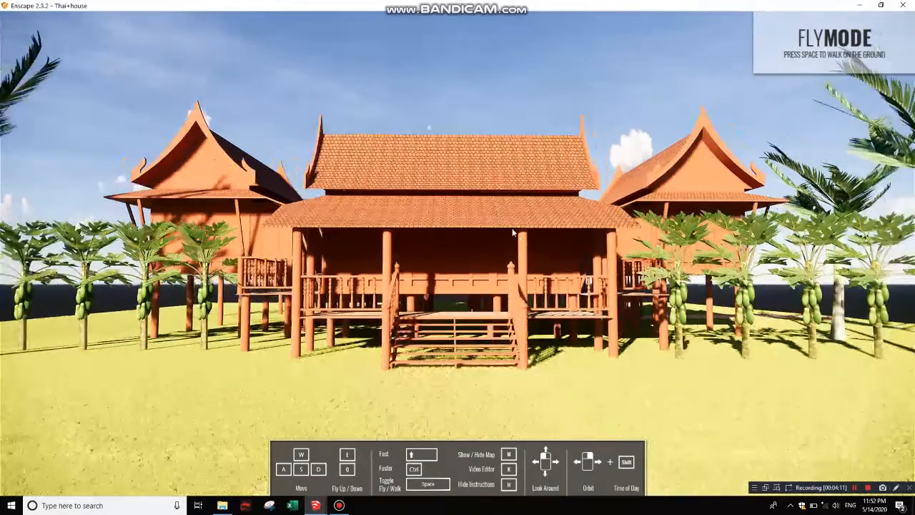
pyautogui.press('s')
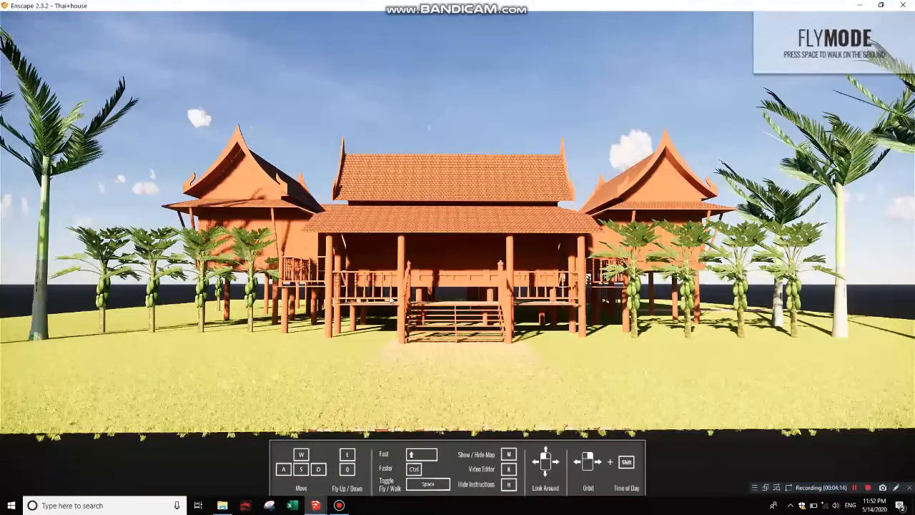
pyautogui.moveTo(472, 307); pyautogui.dragTo(464, 283, button='right')
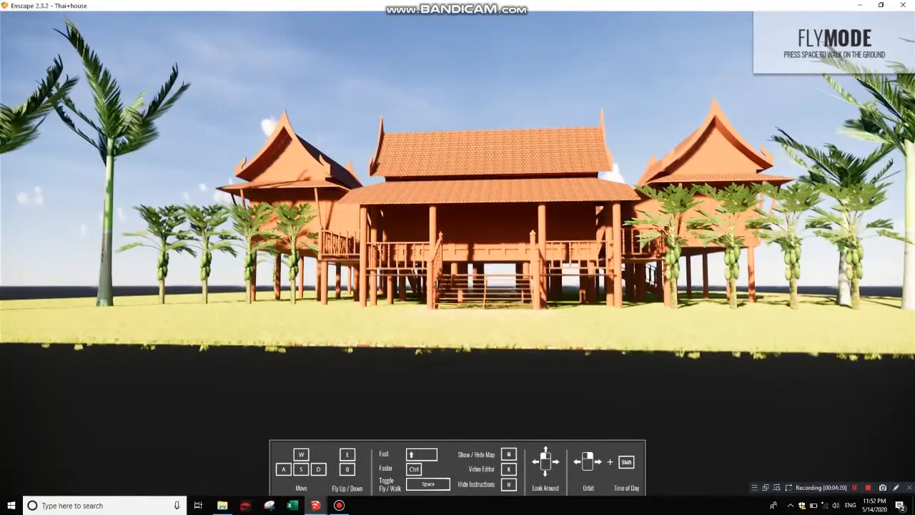
pyautogui.moveTo(345, 330); pyautogui.dragTo(400, 346, button='right')
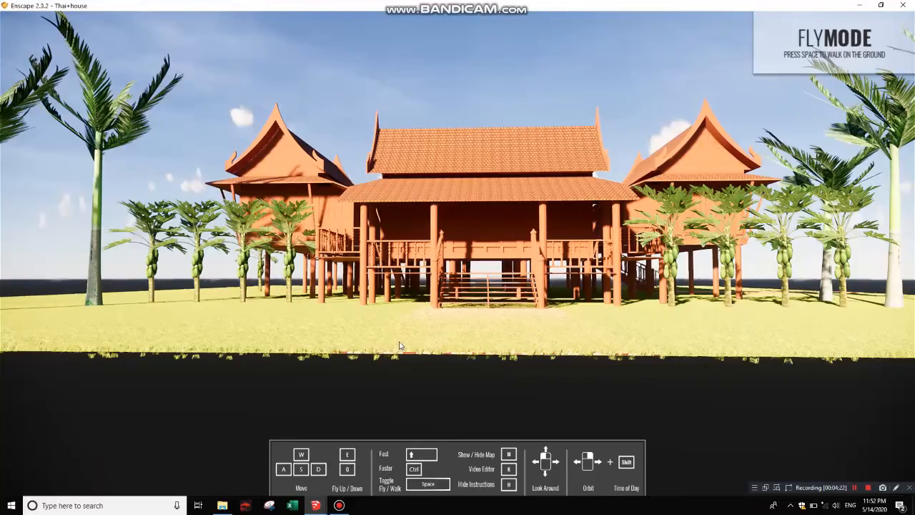
# Step: Inspect the rendered house from close to the stairs out to a distant front view and close the Enscape window
pyautogui.scroll(3, 400, 343)
pyautogui.press('w')
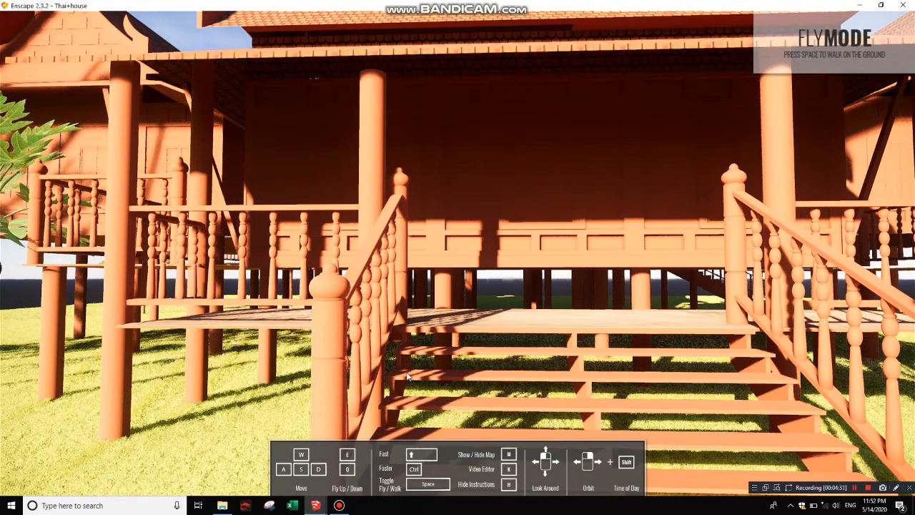
pyautogui.scroll(-5, 404, 370)
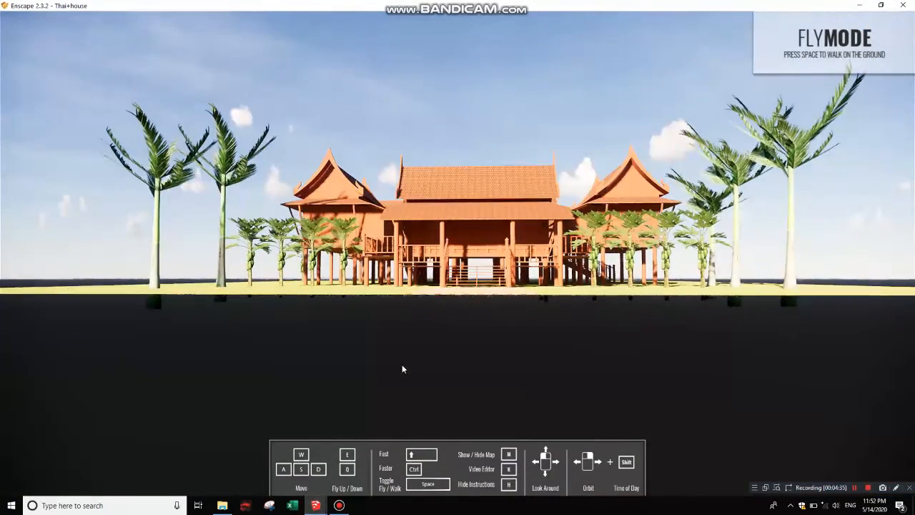
pyautogui.scroll(2, 402, 365)
pyautogui.scroll(3, 399, 325)
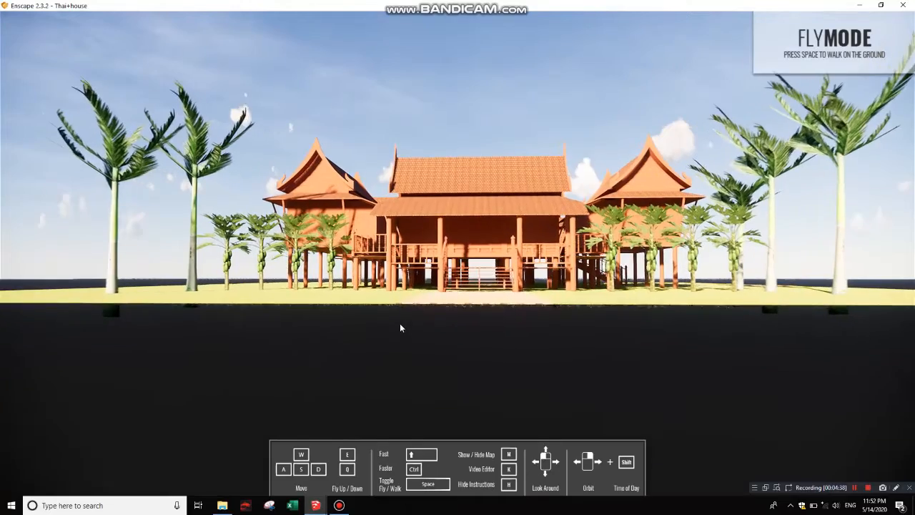
pyautogui.scroll(3, 396, 327)
pyautogui.scroll(2, 393, 326)
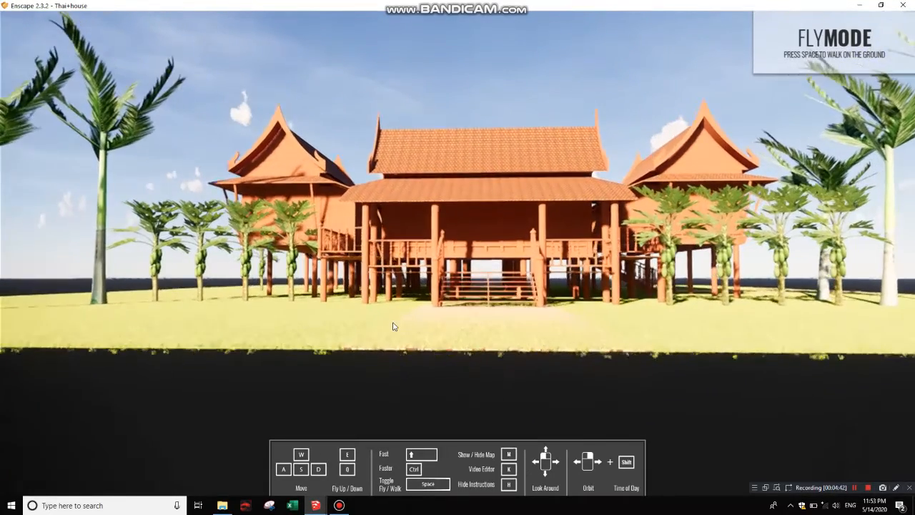
pyautogui.scroll(3, 393, 325)
pyautogui.scroll(2, 390, 331)
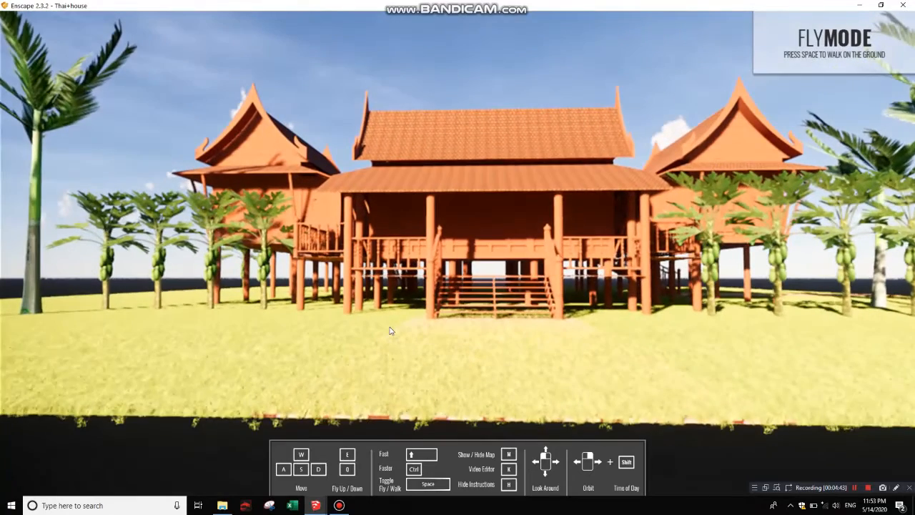
pyautogui.scroll(2, 390, 330)
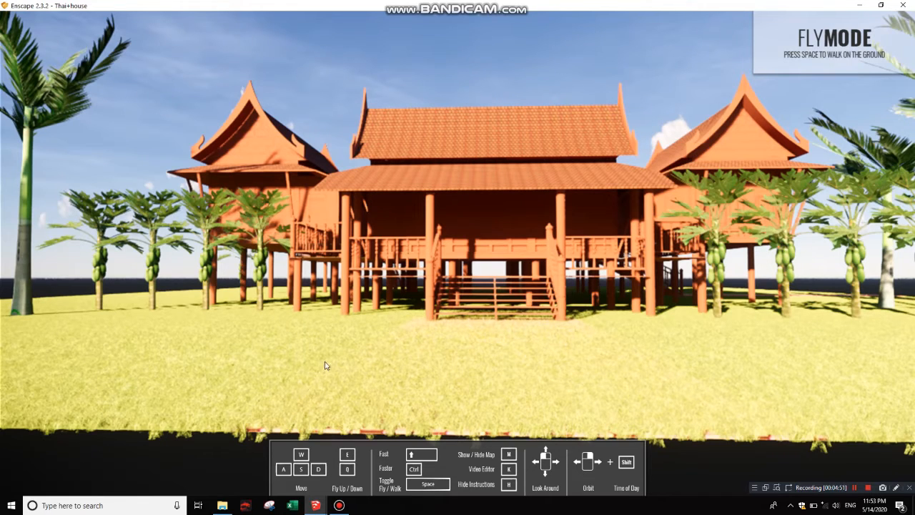
pyautogui.moveTo(472, 315); pyautogui.dragTo(365, 341, button='middle')
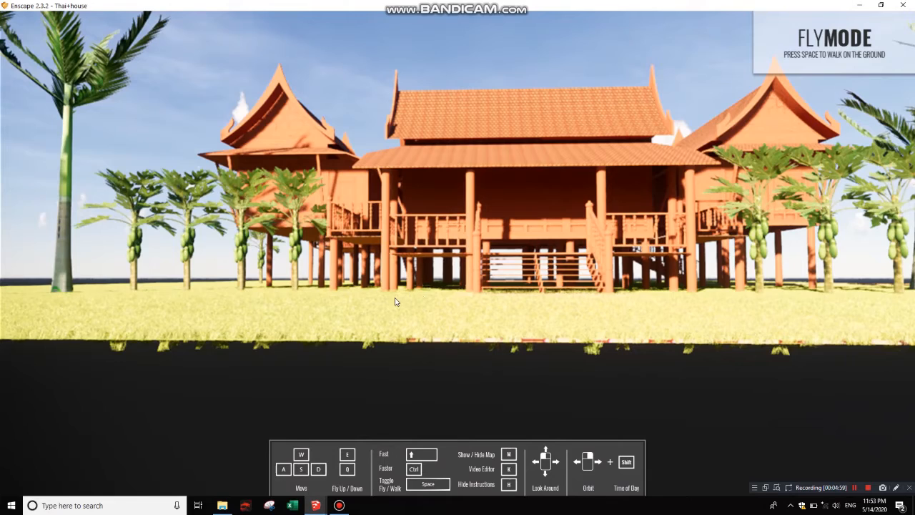
pyautogui.click(892, 16)
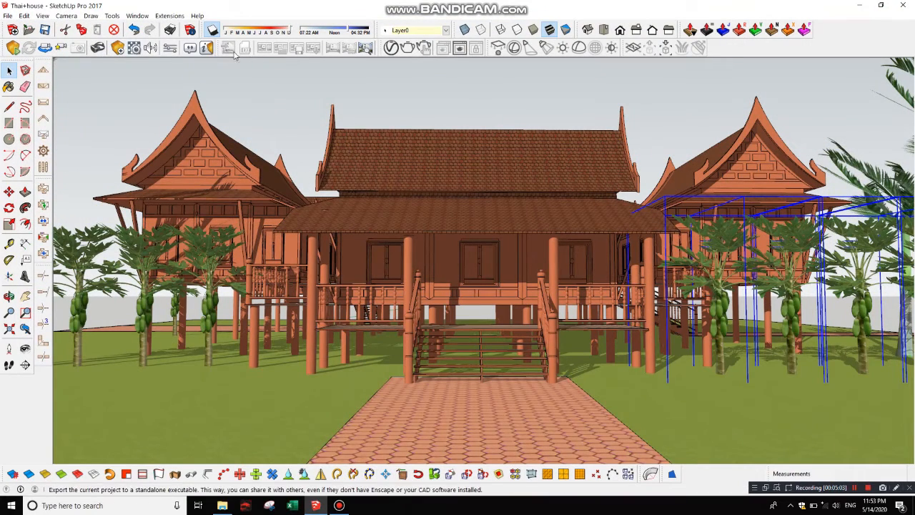
# Step: Lower the exposure brightness in the general Enscape settings, check the image settings and close the dialog
pyautogui.click(172, 48)
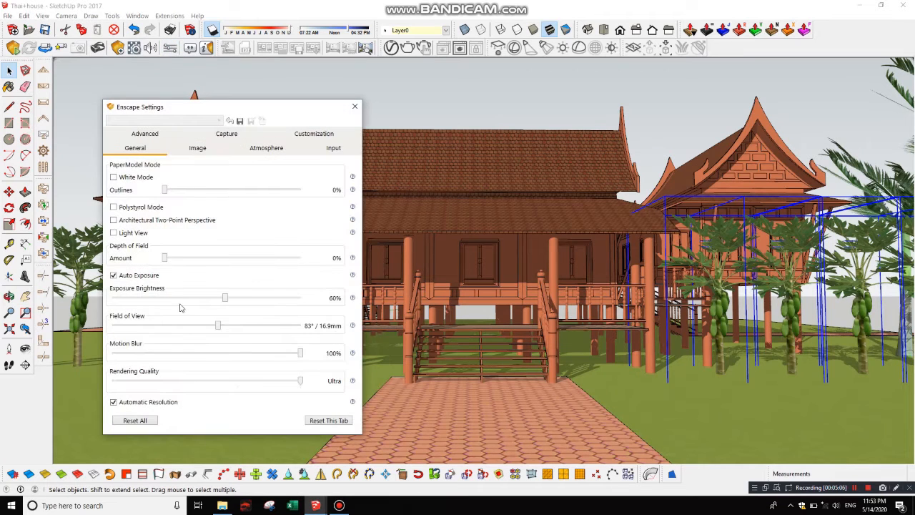
pyautogui.click(200, 298)
pyautogui.click(200, 299)
pyautogui.click(188, 299)
pyautogui.click(188, 299)
pyautogui.click(188, 299)
pyautogui.click(184, 299)
pyautogui.click(203, 148)
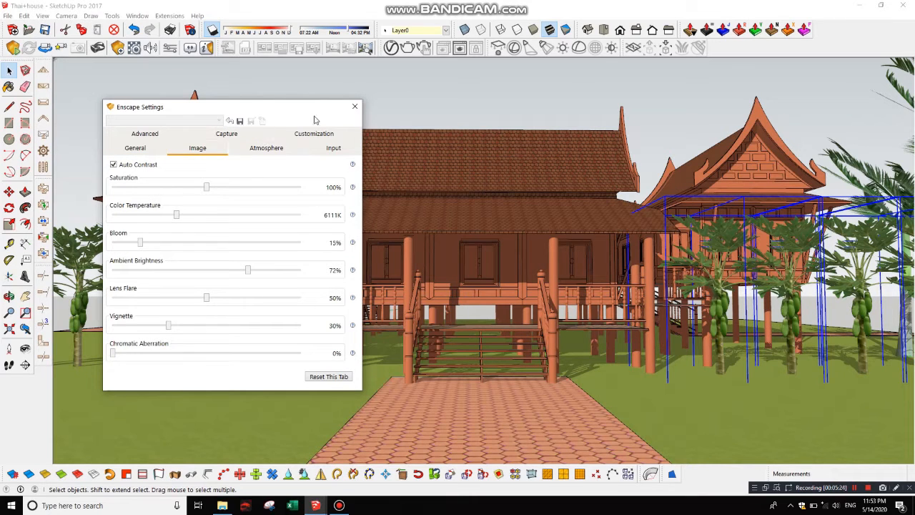
pyautogui.click(355, 106)
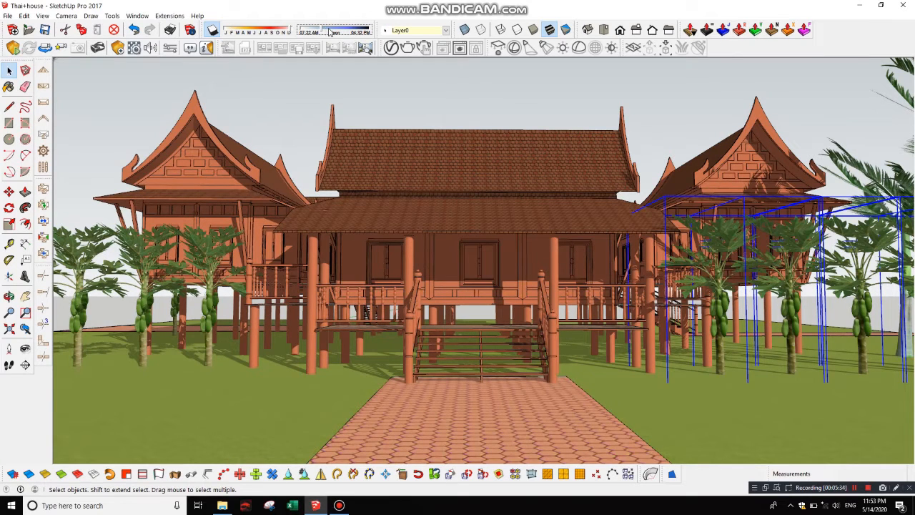
# Step: Set SketchUp's shadow date late in the year and the shadow time to late afternoon
pyautogui.click(329, 33)
pyautogui.click(247, 31)
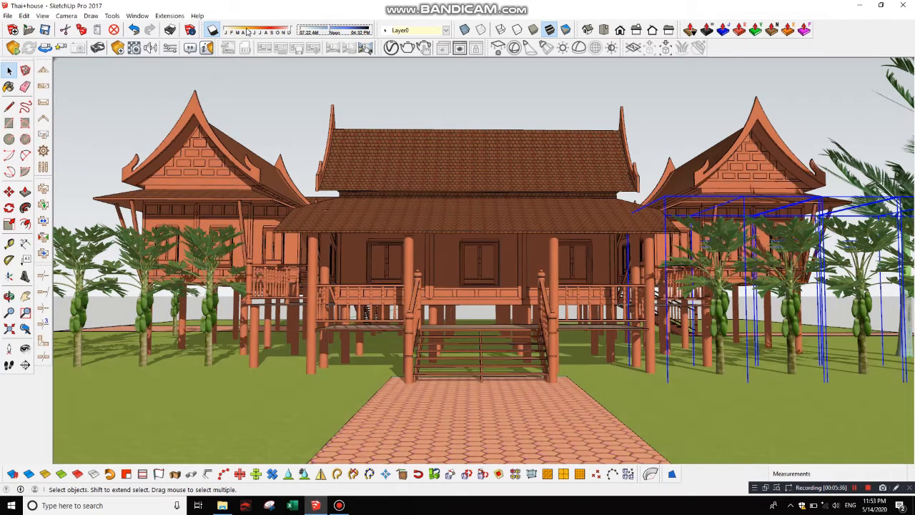
pyautogui.click(245, 32)
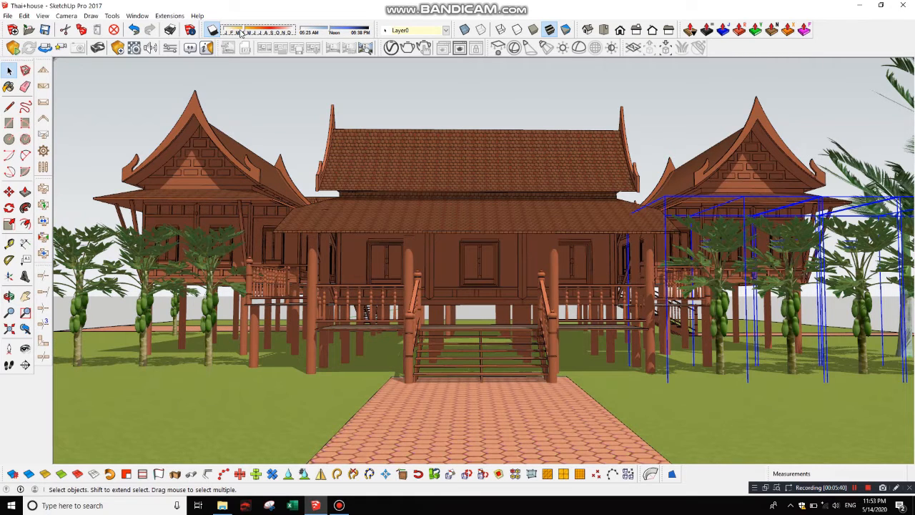
pyautogui.moveTo(241, 33); pyautogui.dragTo(270, 33)
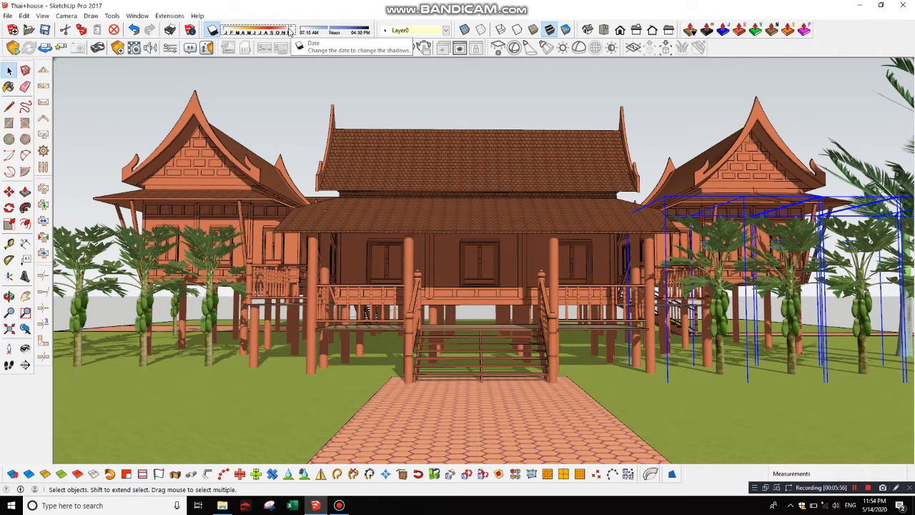
pyautogui.click(353, 33)
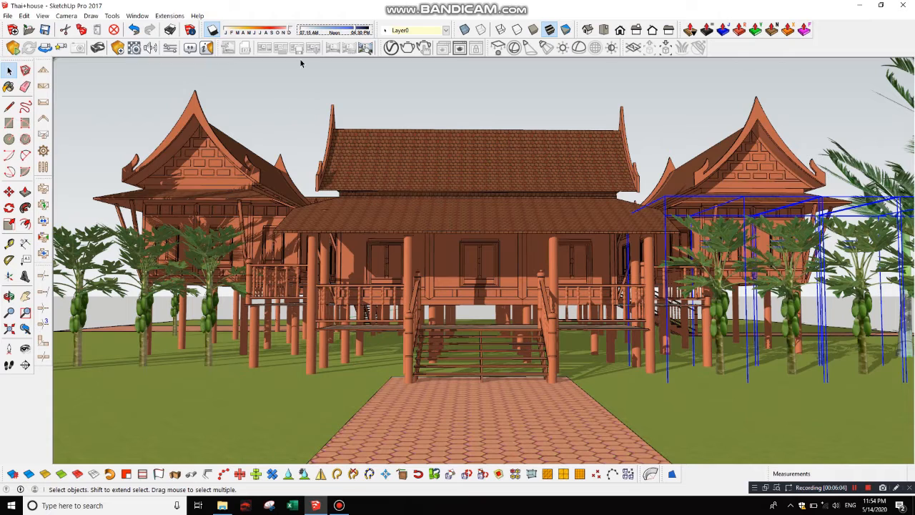
pyautogui.click(457, 89)
# Step: Start Enscape again and fly from the front view to the side with the palm and papaya trees to examine the lighting
pyautogui.click(13, 47)
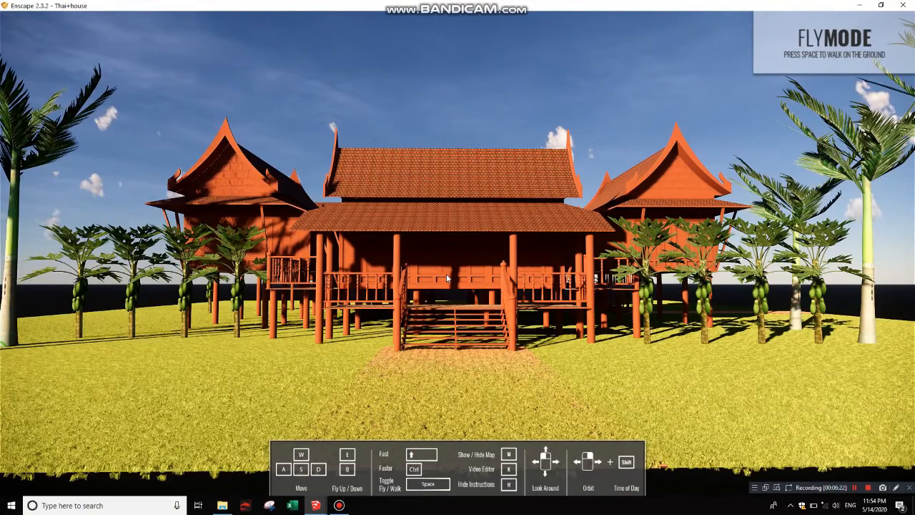
pyautogui.press('w')
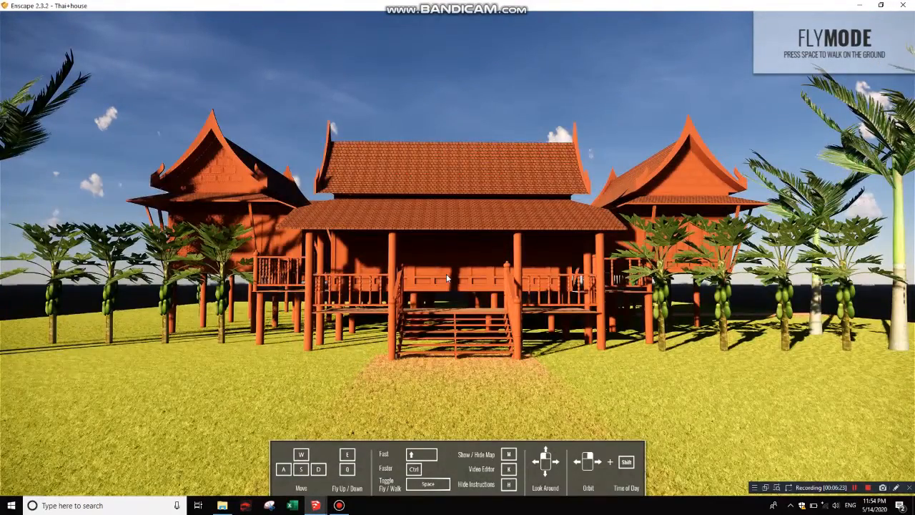
pyautogui.press('w')
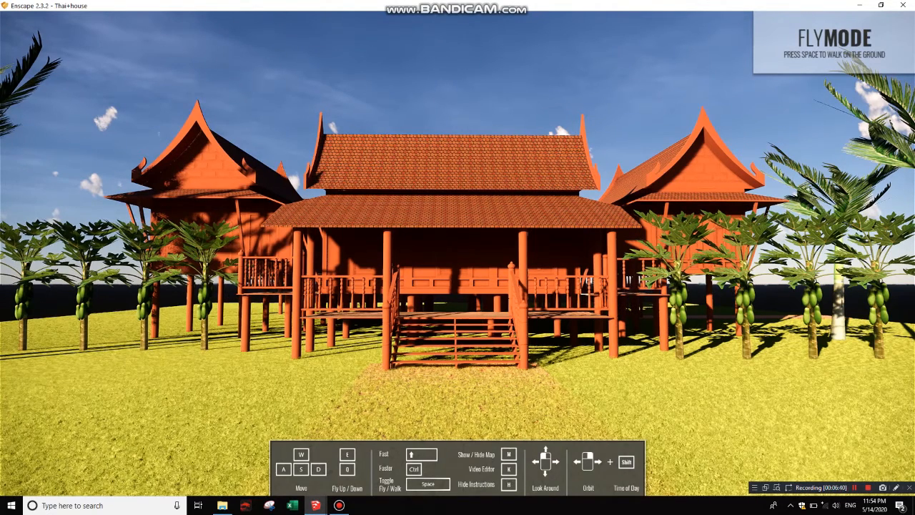
pyautogui.moveTo(458, 278); pyautogui.dragTo(644, 279, button='right')
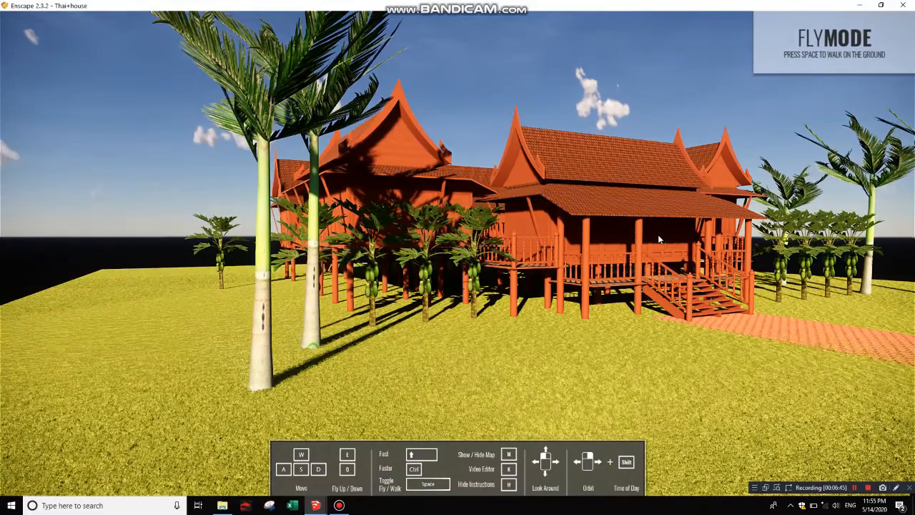
pyautogui.press('w')
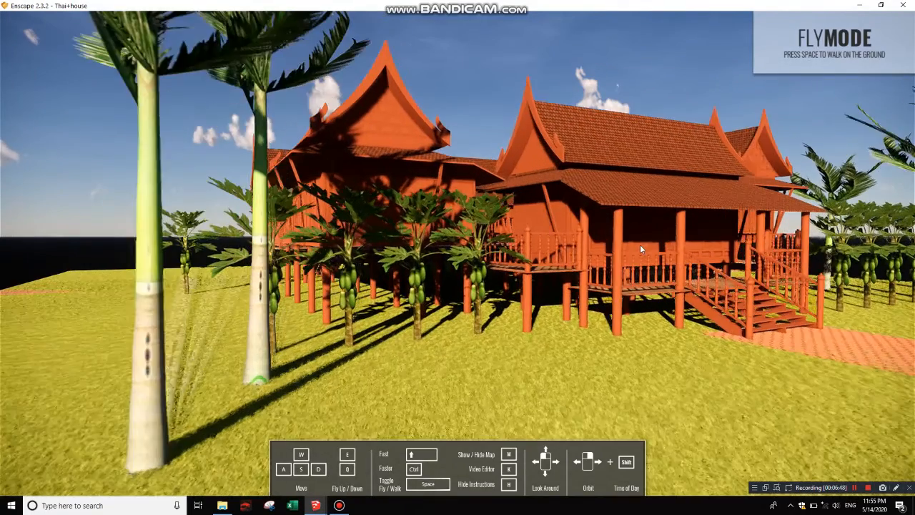
pyautogui.press('w')
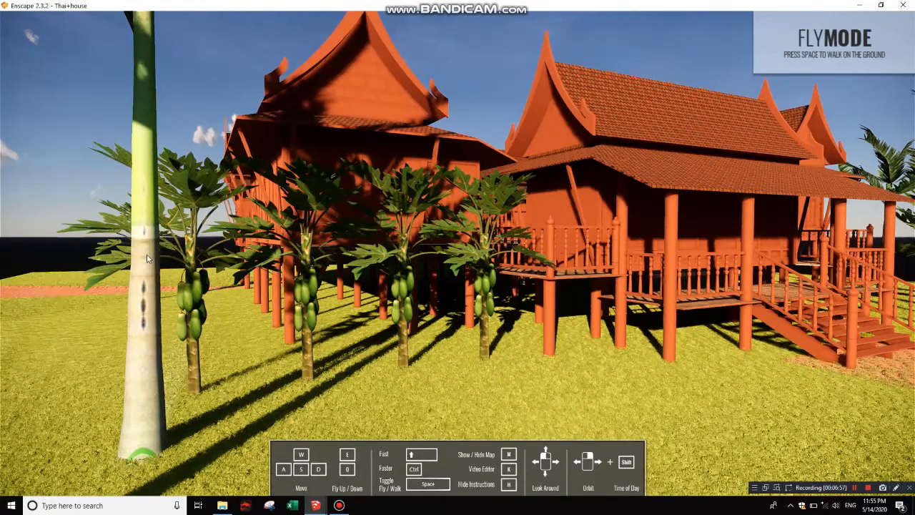
pyautogui.press('a')
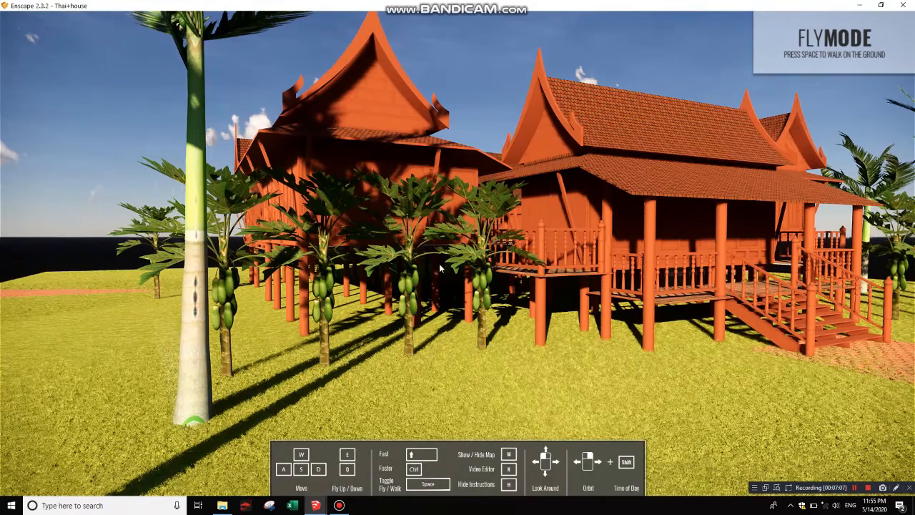
# Step: Fly back and sideways in Enscape to view the house's corner with the stairs and papaya trees, and close the Enscape window
pyautogui.press('d')
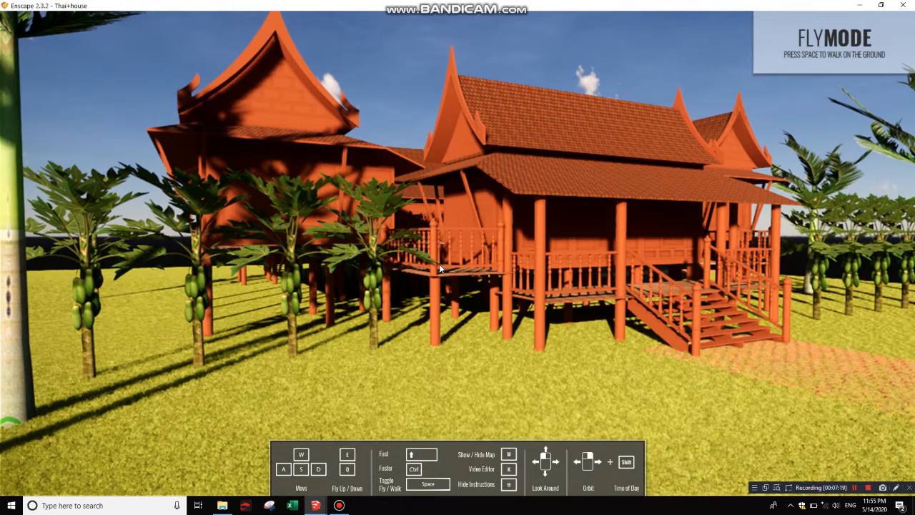
pyautogui.press('s')
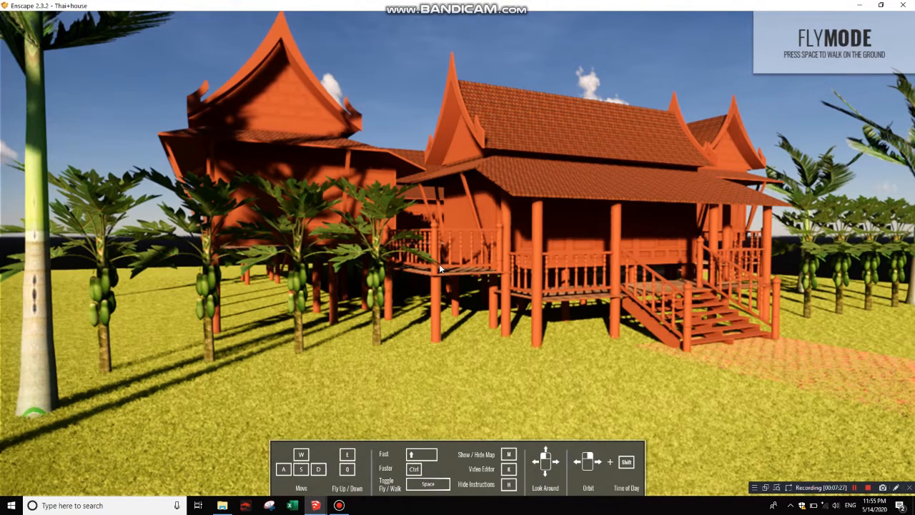
pyautogui.press('a')
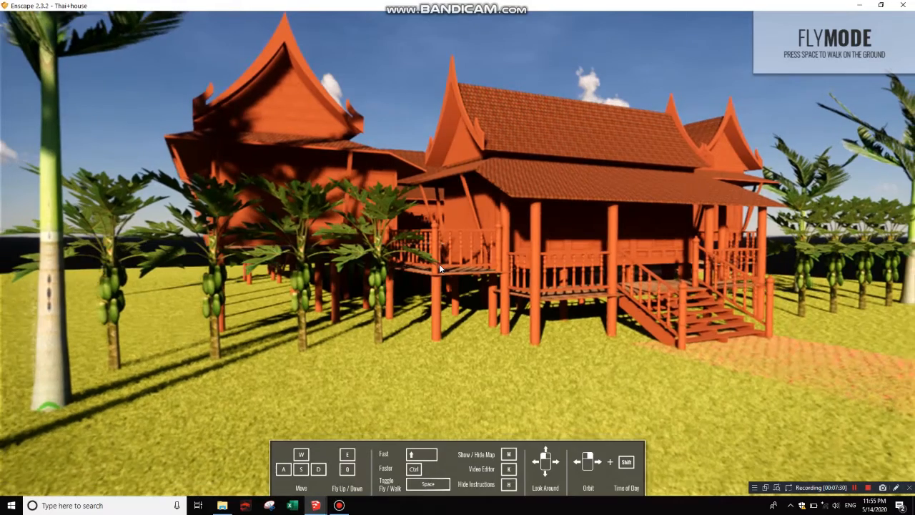
pyautogui.click(907, 5)
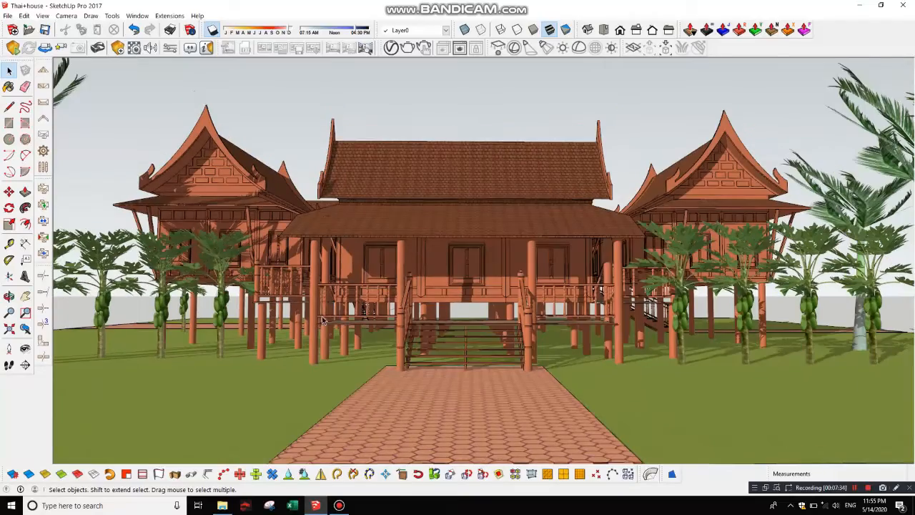
# Step: Frame a corner view of the house in SketchUp with the stairs, papaya row and palm visible, and start Enscape
pyautogui.press('o')
pyautogui.moveTo(392, 313)
pyautogui.mouseDown(button='middle')
pyautogui.moveTo(592, 331)
pyautogui.moveTo(424, 303)
pyautogui.moveTo(460, 312)
pyautogui.mouseUp(button='middle')
pyautogui.press('space')
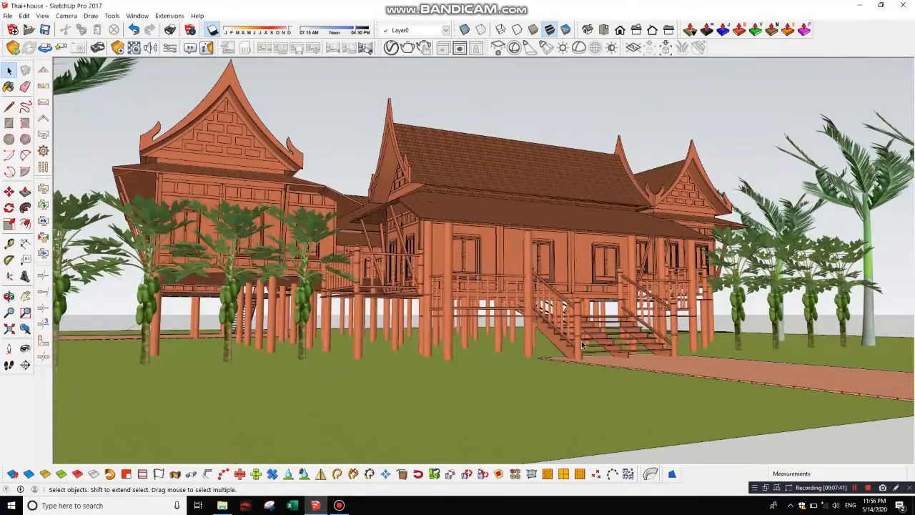
pyautogui.scroll(-2, 580, 342)
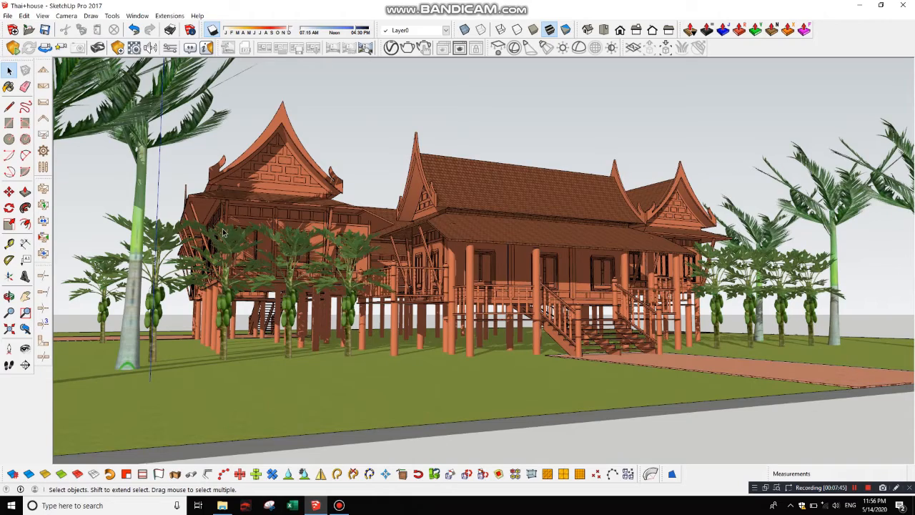
pyautogui.scroll(2, 229, 226)
pyautogui.moveTo(344, 307); pyautogui.dragTo(406, 308, button='middle')
pyautogui.scroll(2, 340, 303)
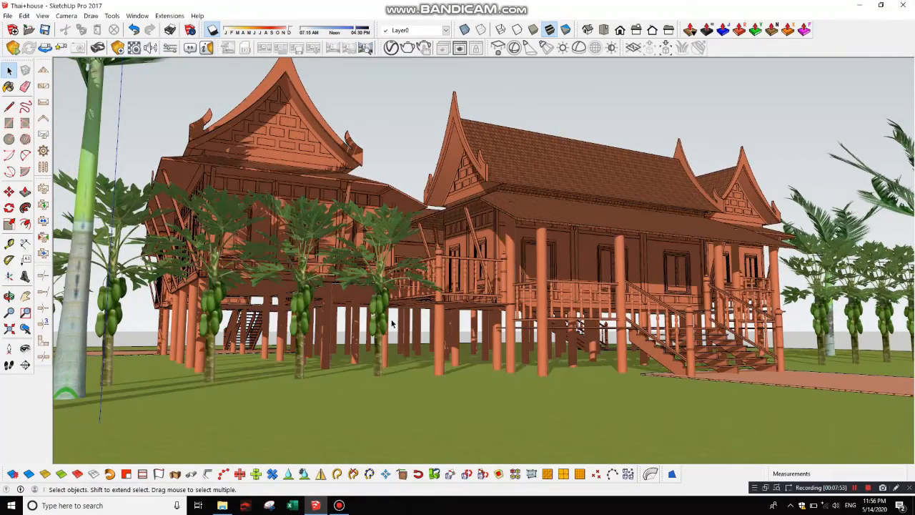
pyautogui.middleClick(388, 317)
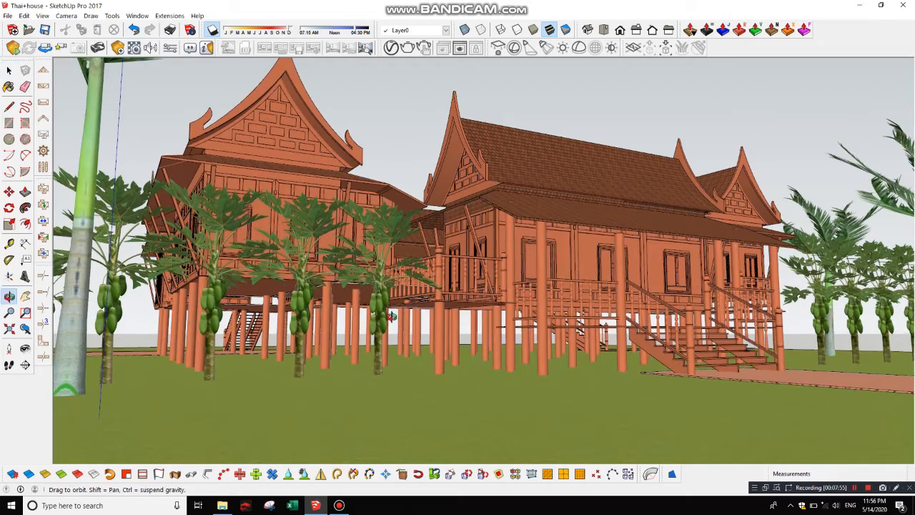
pyautogui.moveTo(377, 327); pyautogui.dragTo(384, 349, button='middle')
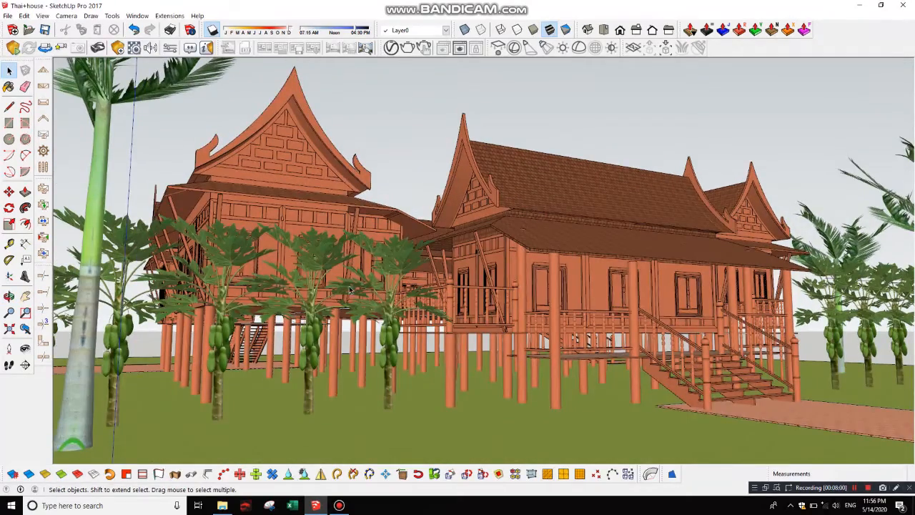
pyautogui.moveTo(351, 290); pyautogui.dragTo(442, 320, button='middle')
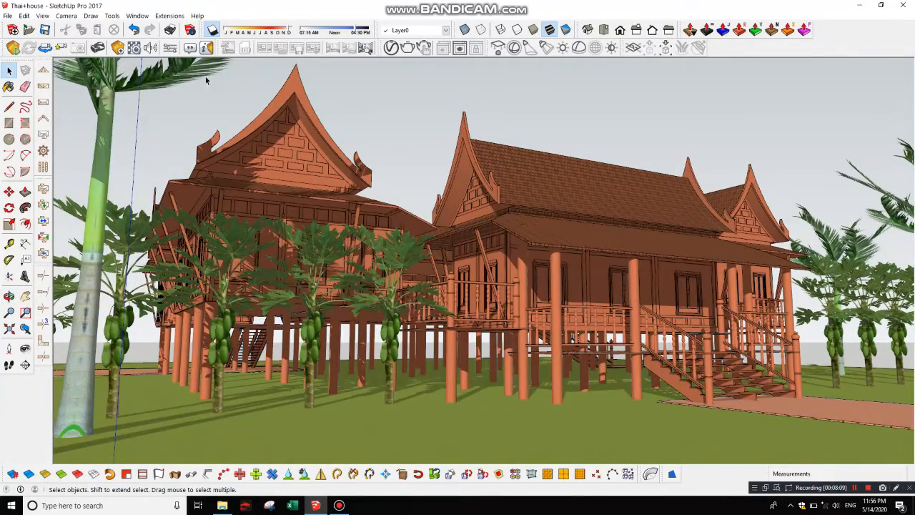
pyautogui.click(13, 47)
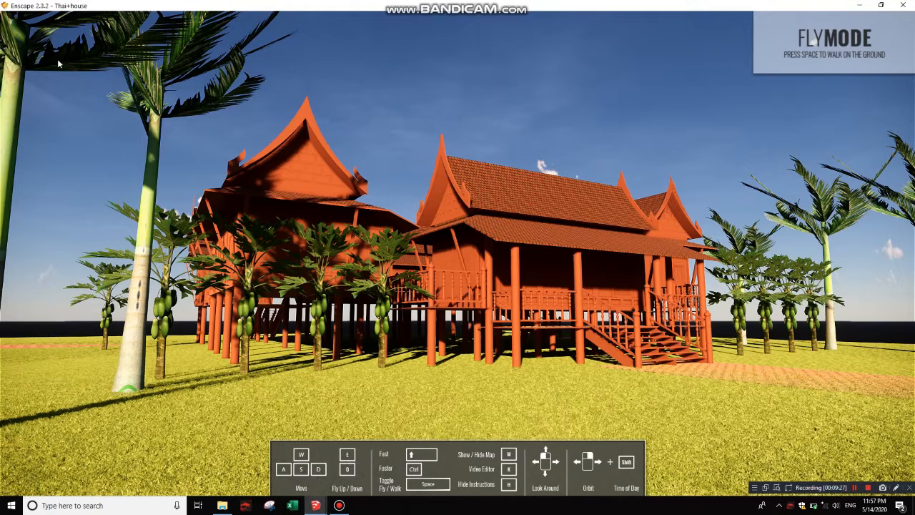
# Step: Compare the Enscape rendering with the SketchUp view by switching between the two windows, ending in SketchUp
pyautogui.click(860, 6)
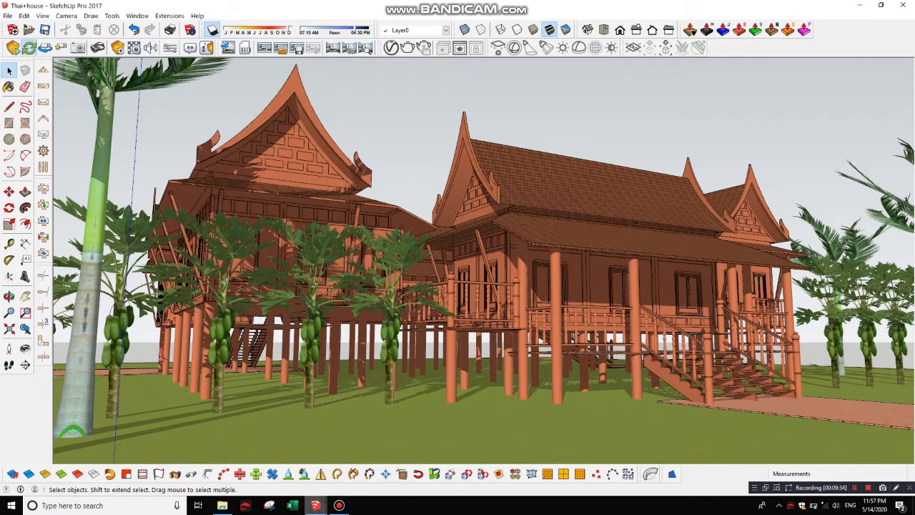
pyautogui.moveTo(315, 506)
pyautogui.click(369, 461)
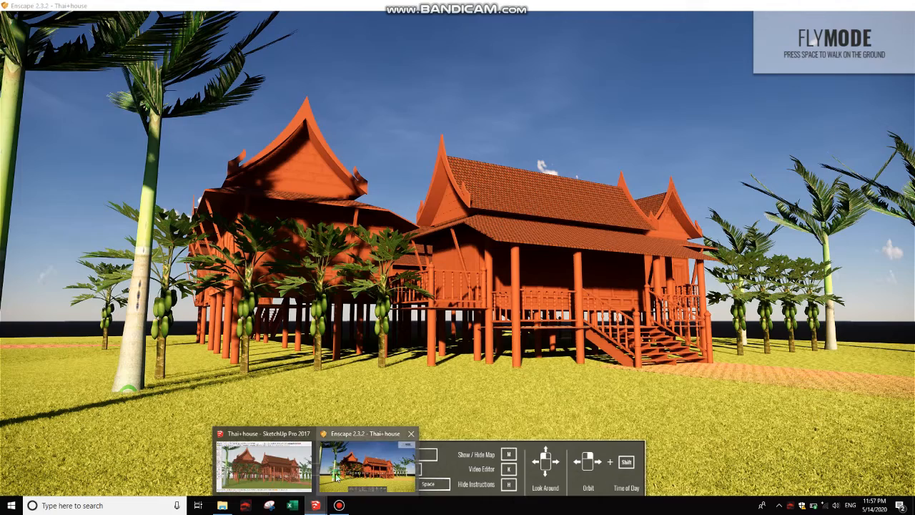
pyautogui.click(860, 6)
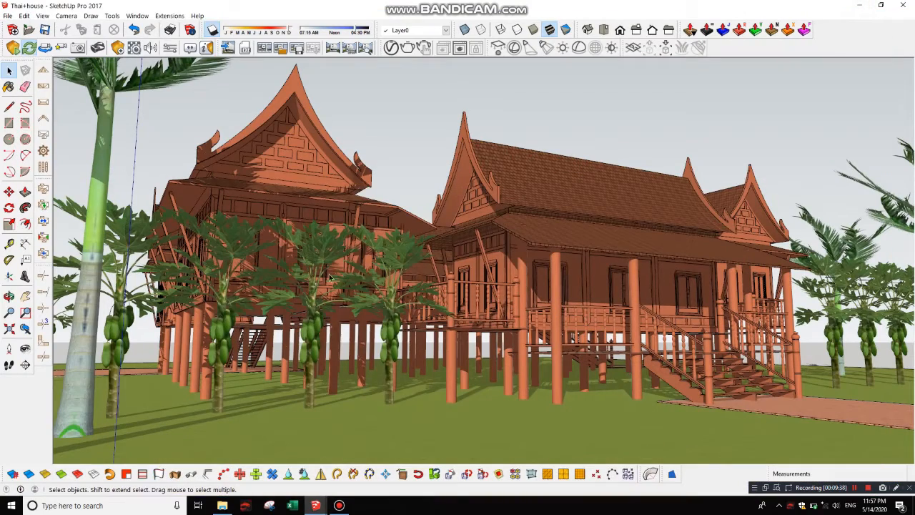
# Step: Take a screenshot of the current Enscape view and save it to the Desktop under the name test
pyautogui.click(229, 48)
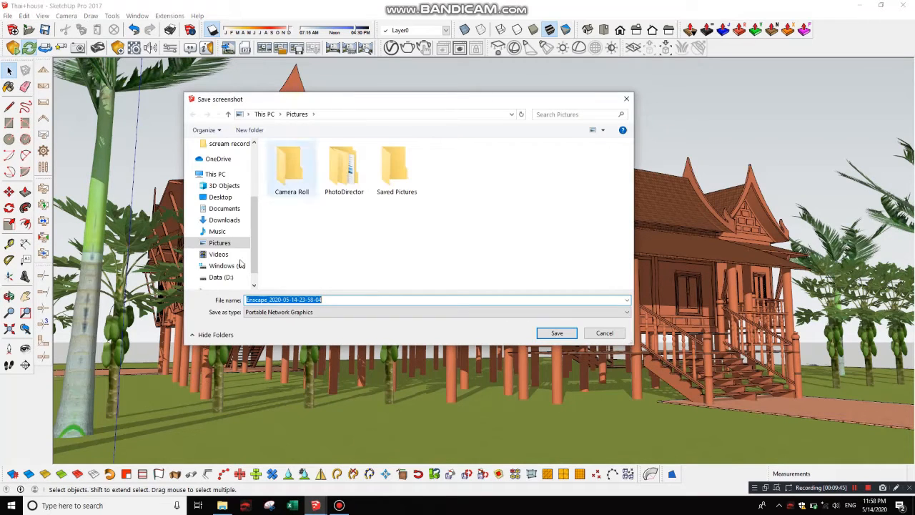
pyautogui.click(220, 197)
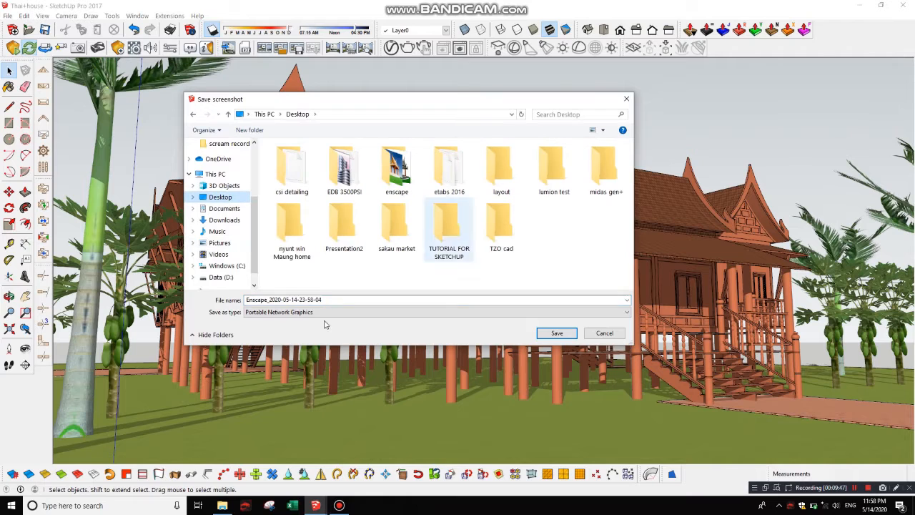
pyautogui.doubleClick(332, 299)
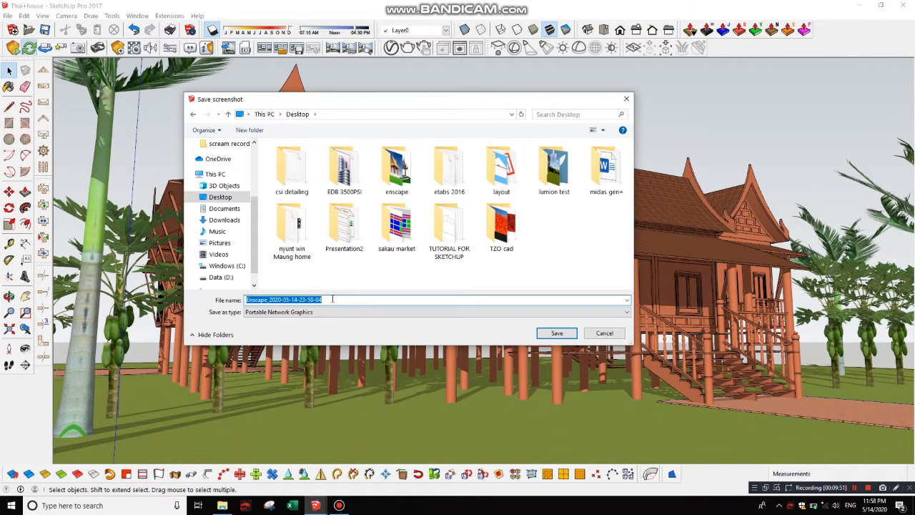
pyautogui.write('test')
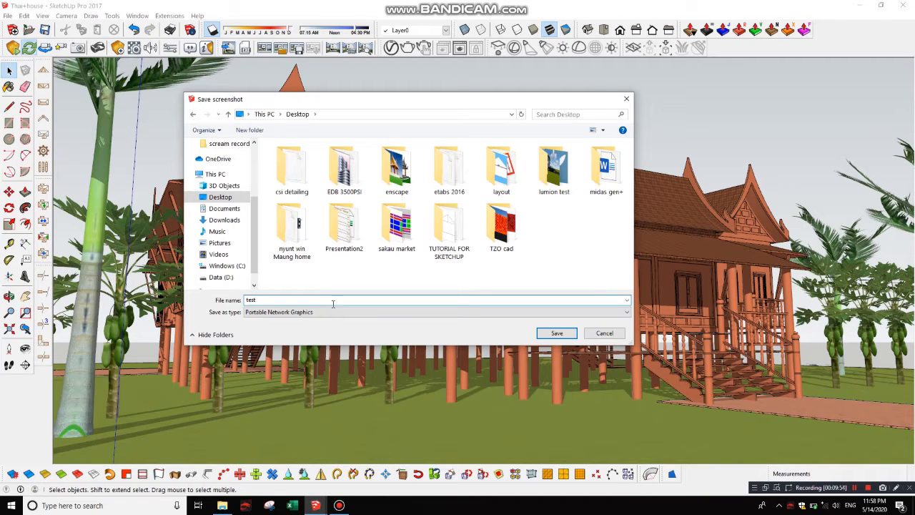
pyautogui.click(319, 314)
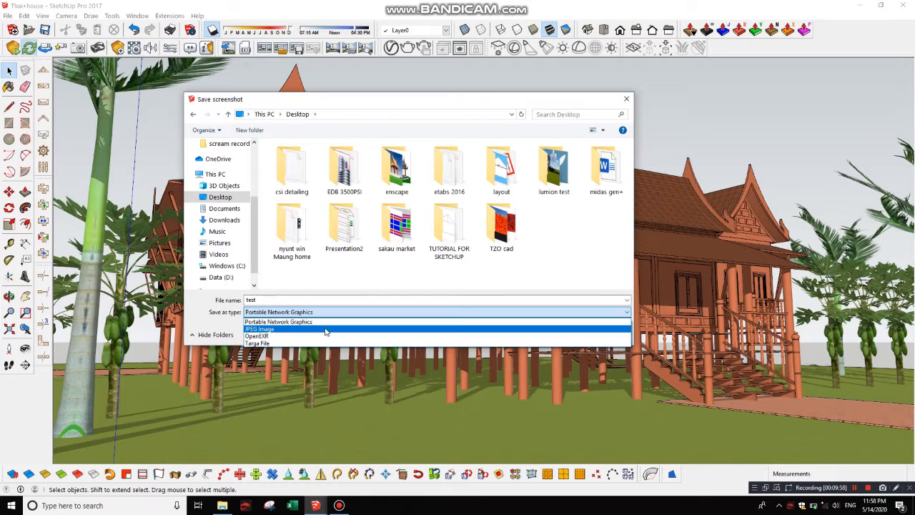
pyautogui.click(325, 330)
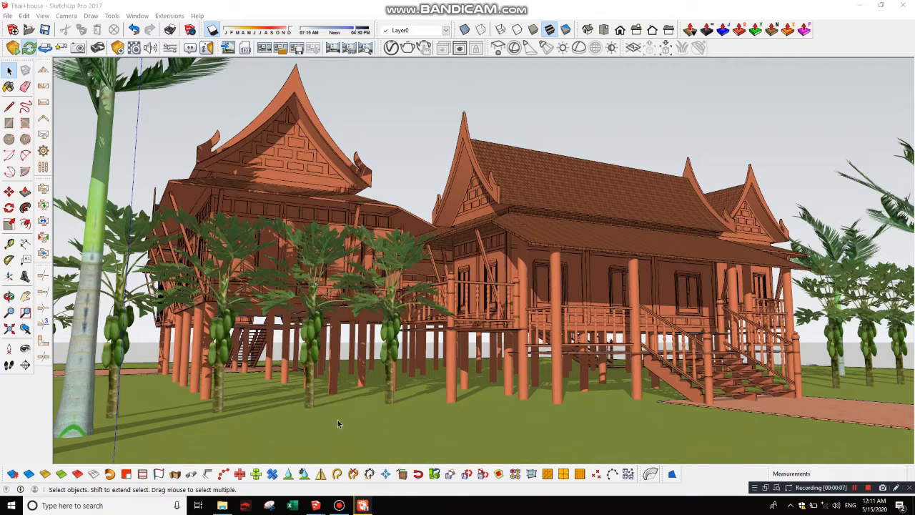
# Step: Bring up the Enscape window to check the rendered corner view of the house and return to SketchUp
pyautogui.moveTo(319, 506)
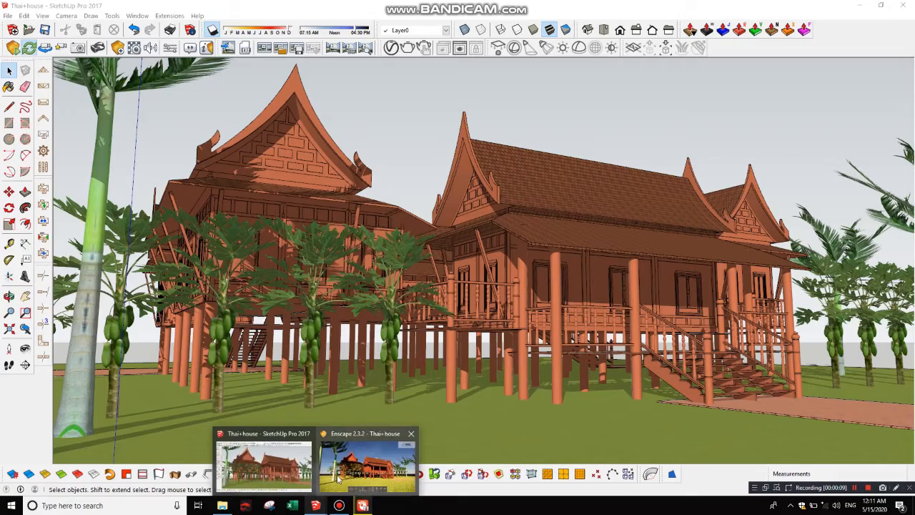
pyautogui.click(338, 481)
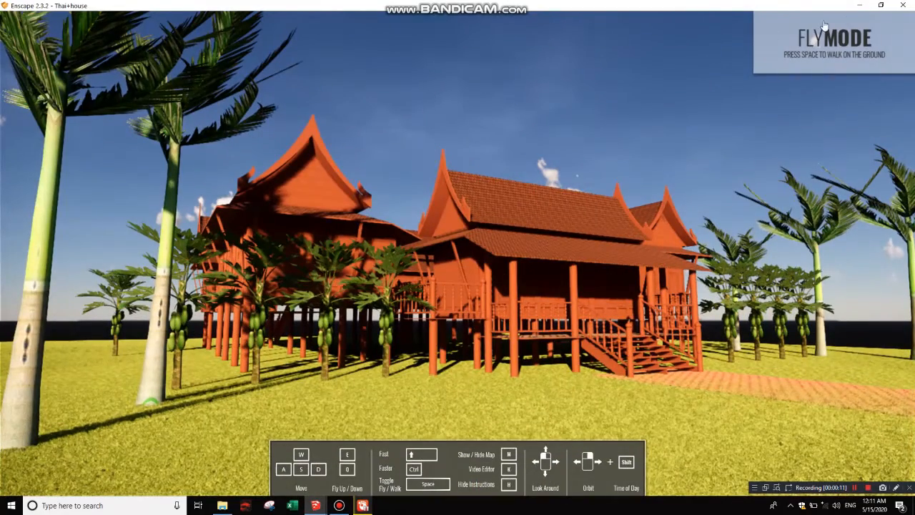
pyautogui.click(860, 6)
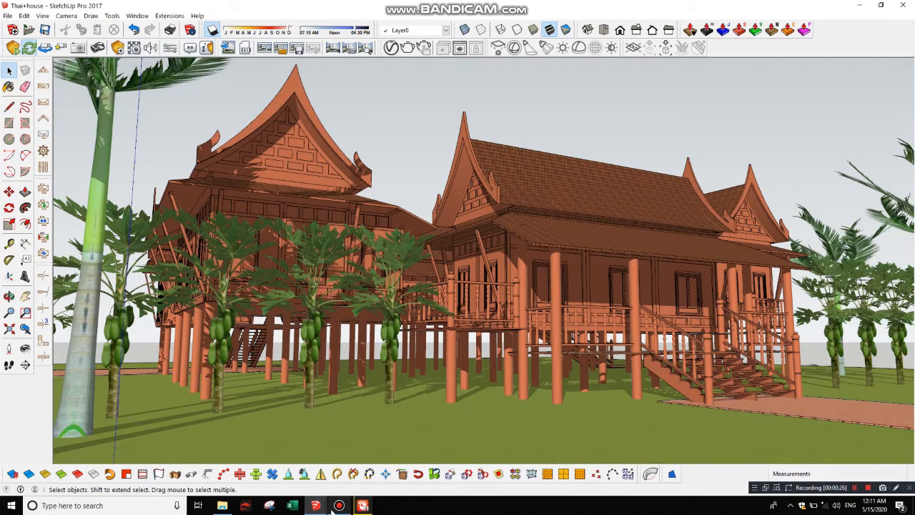
pyautogui.moveTo(325, 506)
pyautogui.click(368, 461)
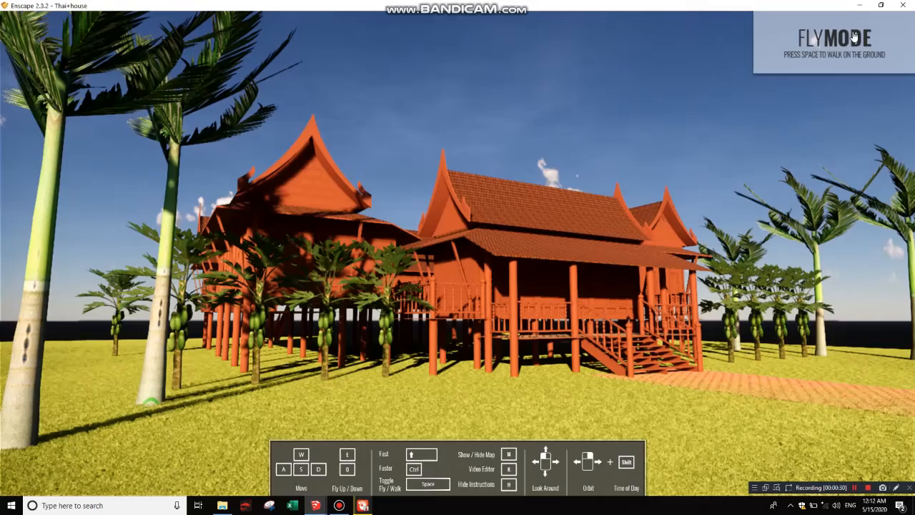
pyautogui.click(855, 6)
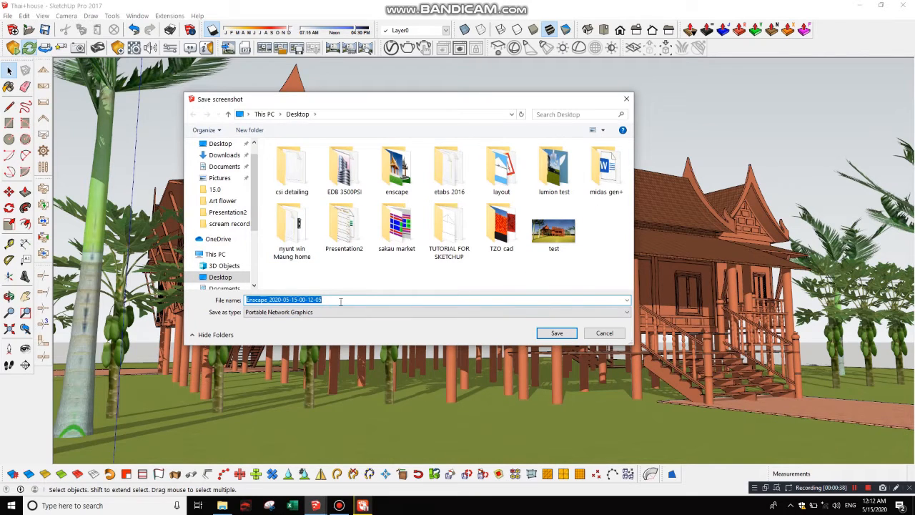
# Step: Save the new Enscape screenshot to the Desktop as test1 in the Portable Network Graphics format
pyautogui.write('test')
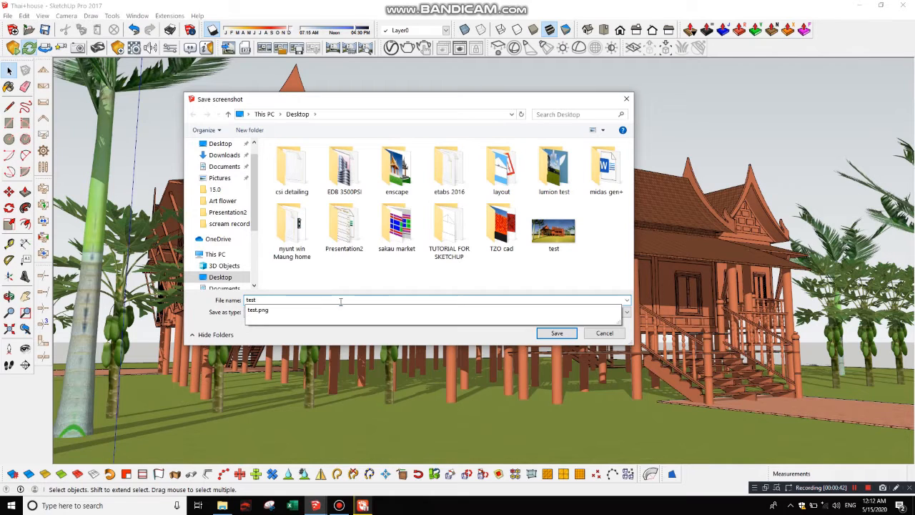
pyautogui.write('1')
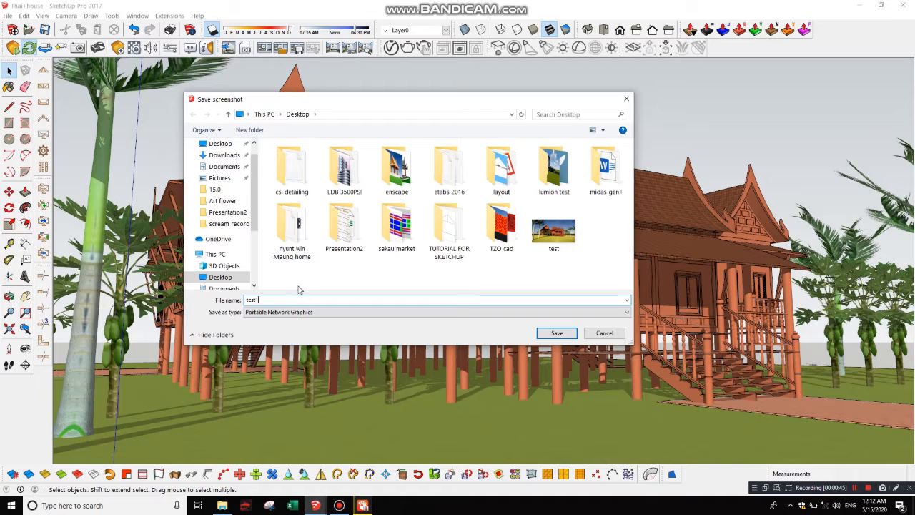
pyautogui.click(265, 312)
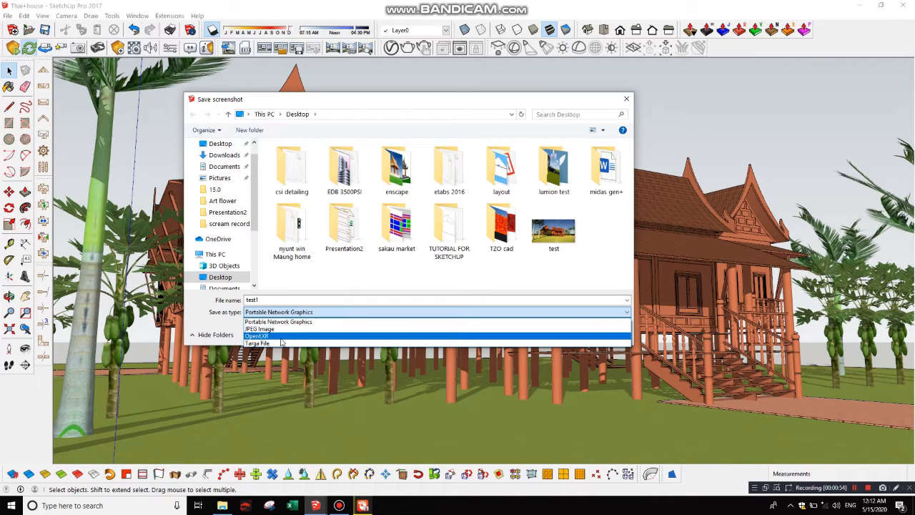
pyautogui.click(369, 313)
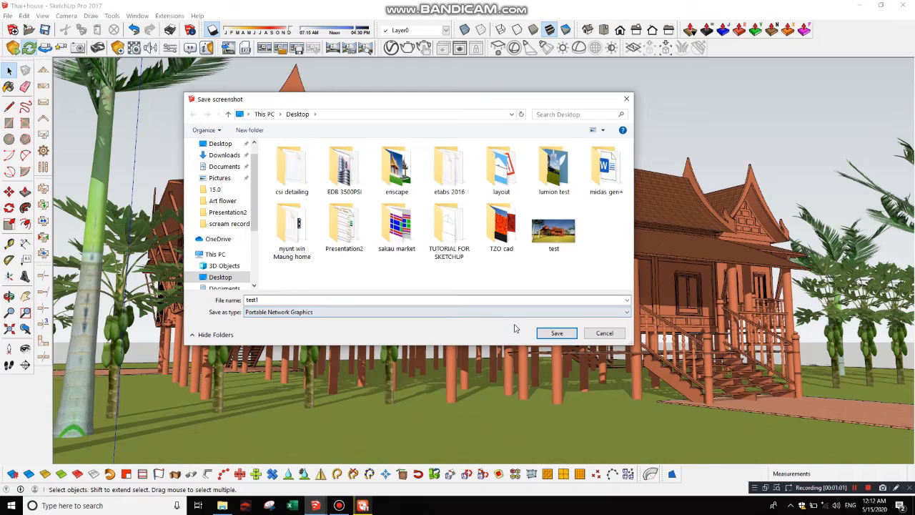
pyautogui.click(557, 333)
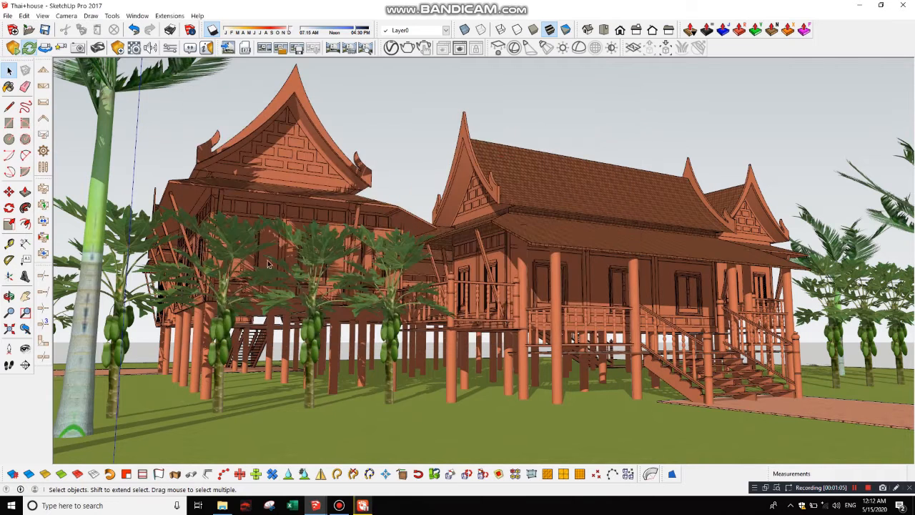
# Step: Minimize the SketchUp and Enscape windows and open the saved test1 image from the desktop
pyautogui.click(861, 6)
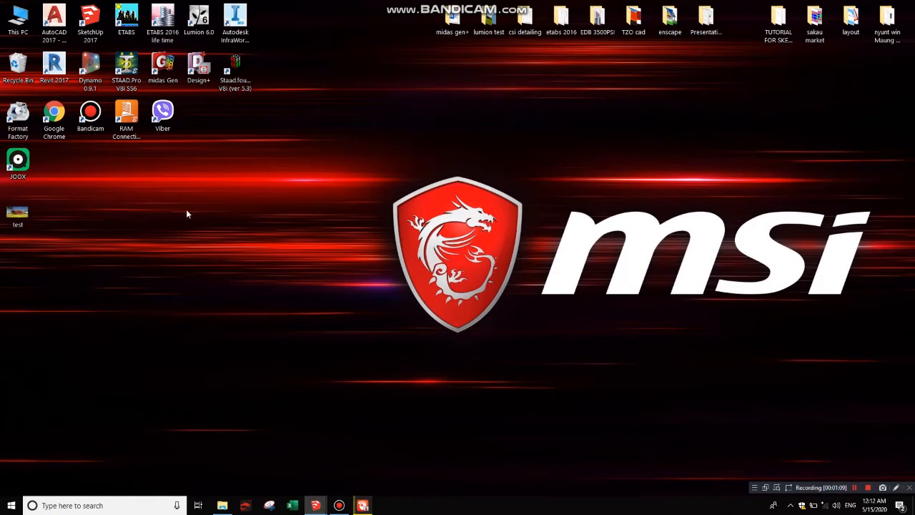
pyautogui.moveTo(312, 507)
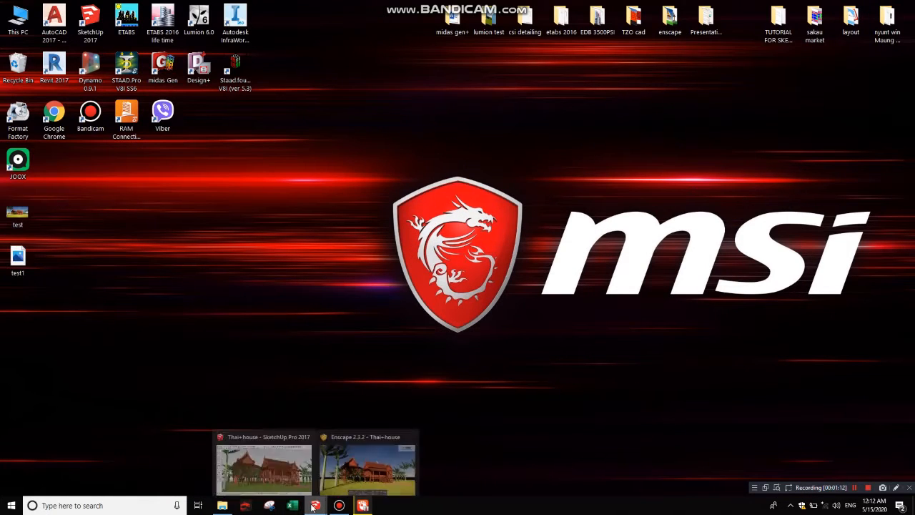
pyautogui.click(351, 474)
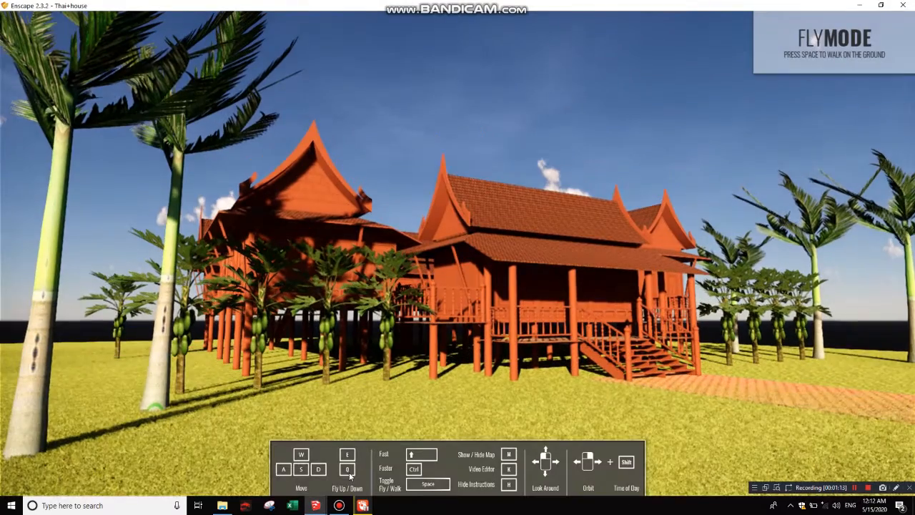
pyautogui.click(860, 5)
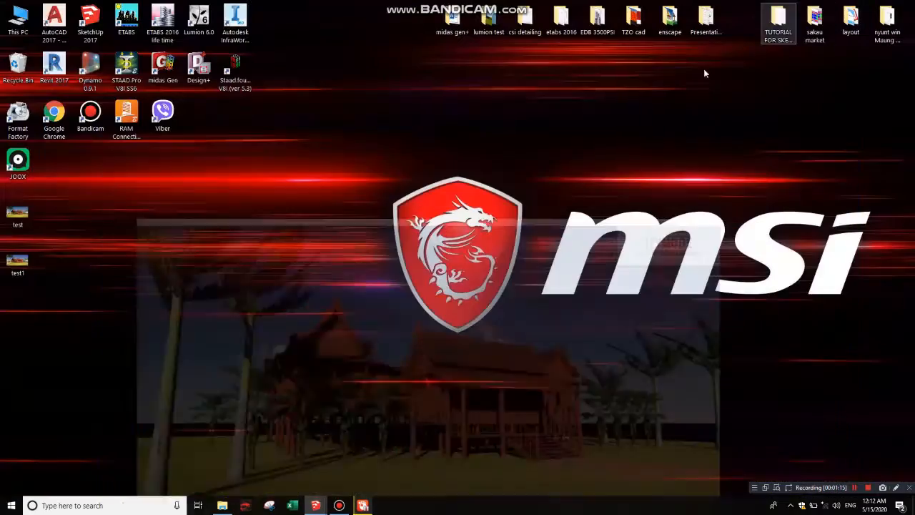
pyautogui.doubleClick(16, 266)
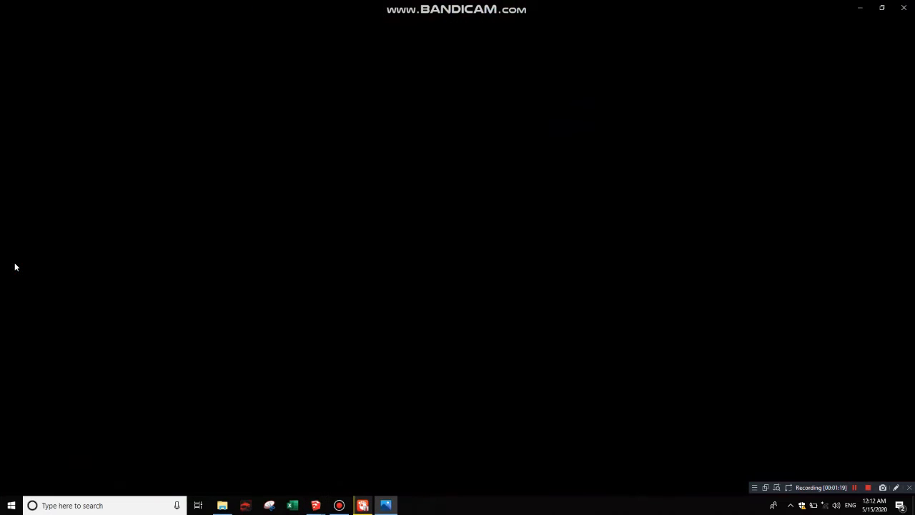